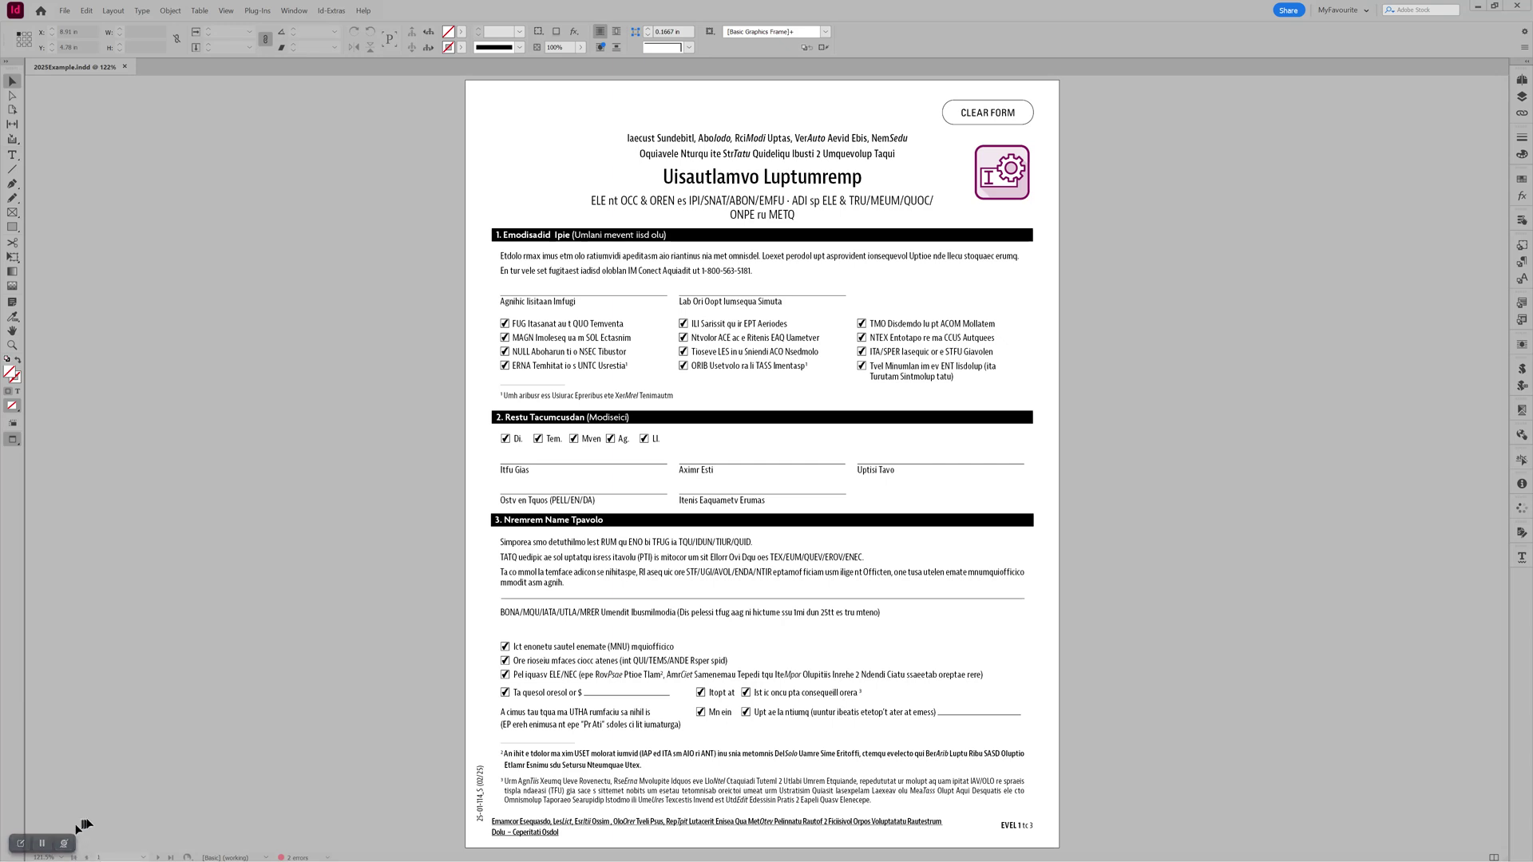
- Look through all three pages of the form and return to page 1
{"action": "left_click", "coordinate": [1118, 429]}
{"action": "key", "text": "Page_Down"}
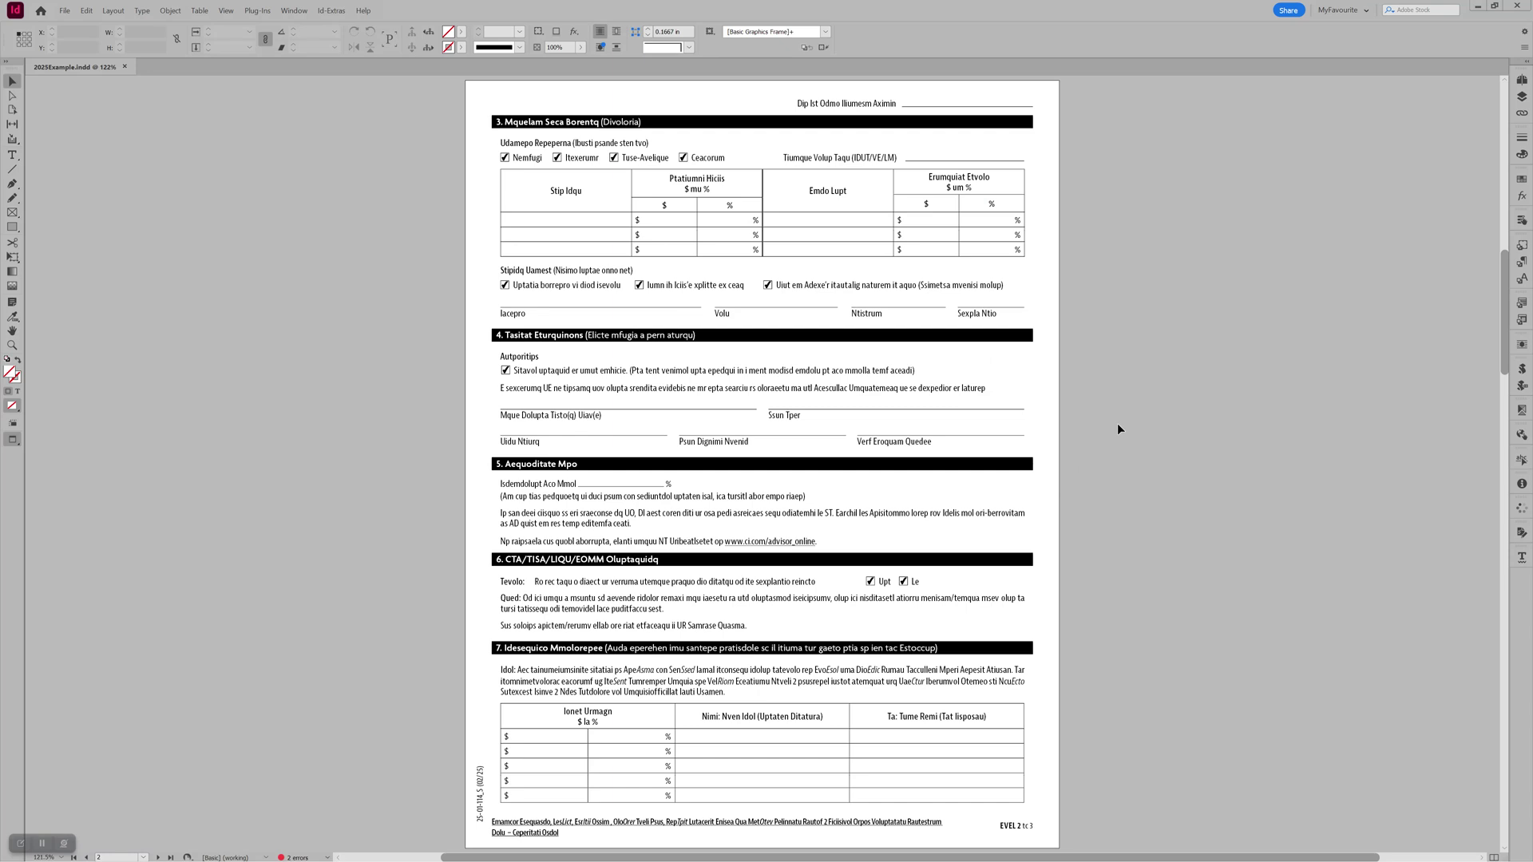
{"action": "key", "text": "Page_Down"}
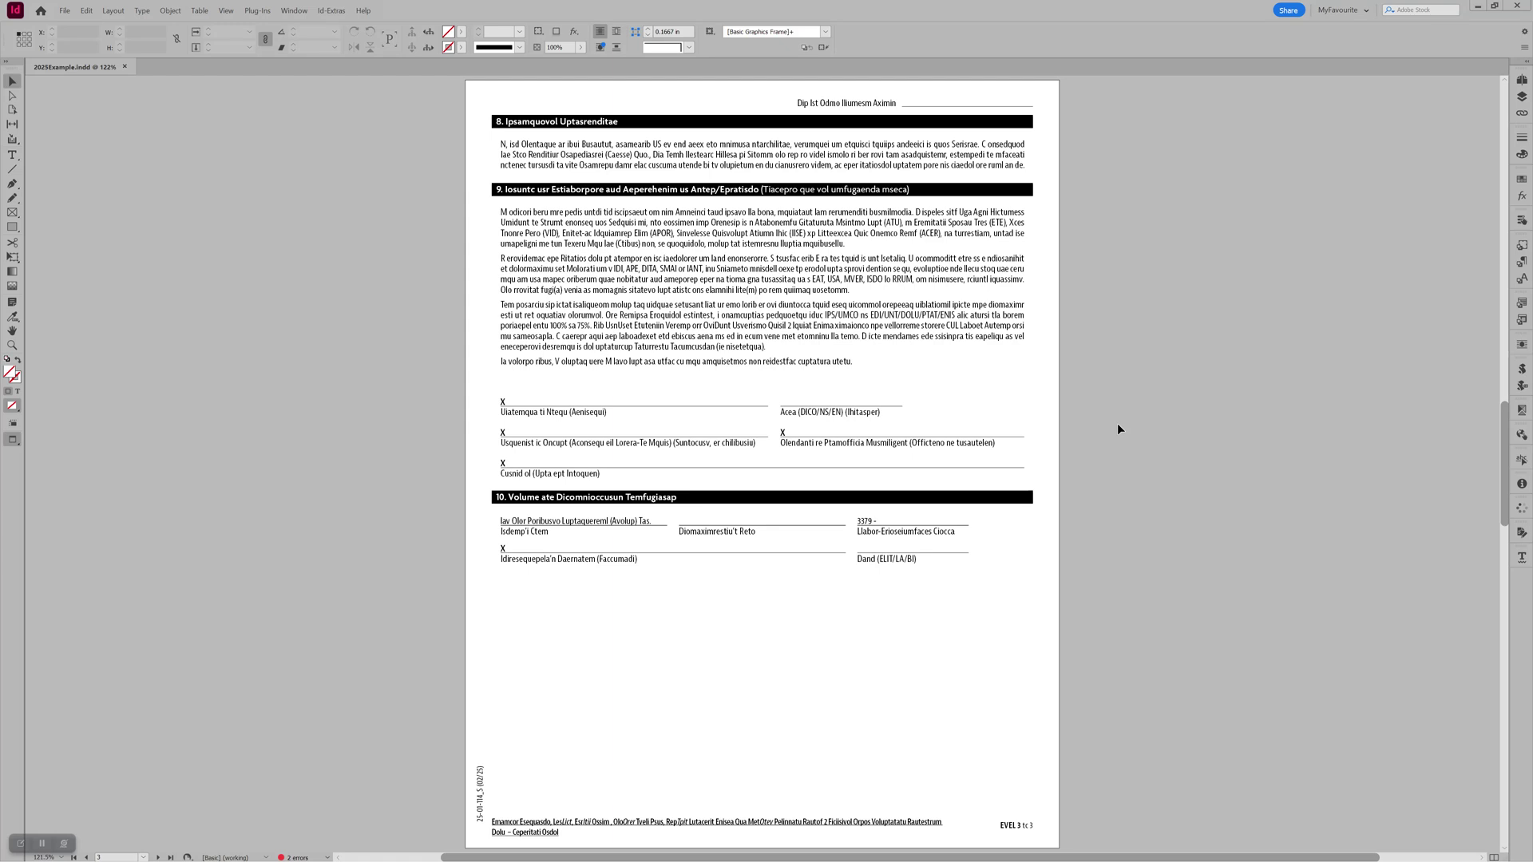
{"action": "key", "text": "Page_Up"}
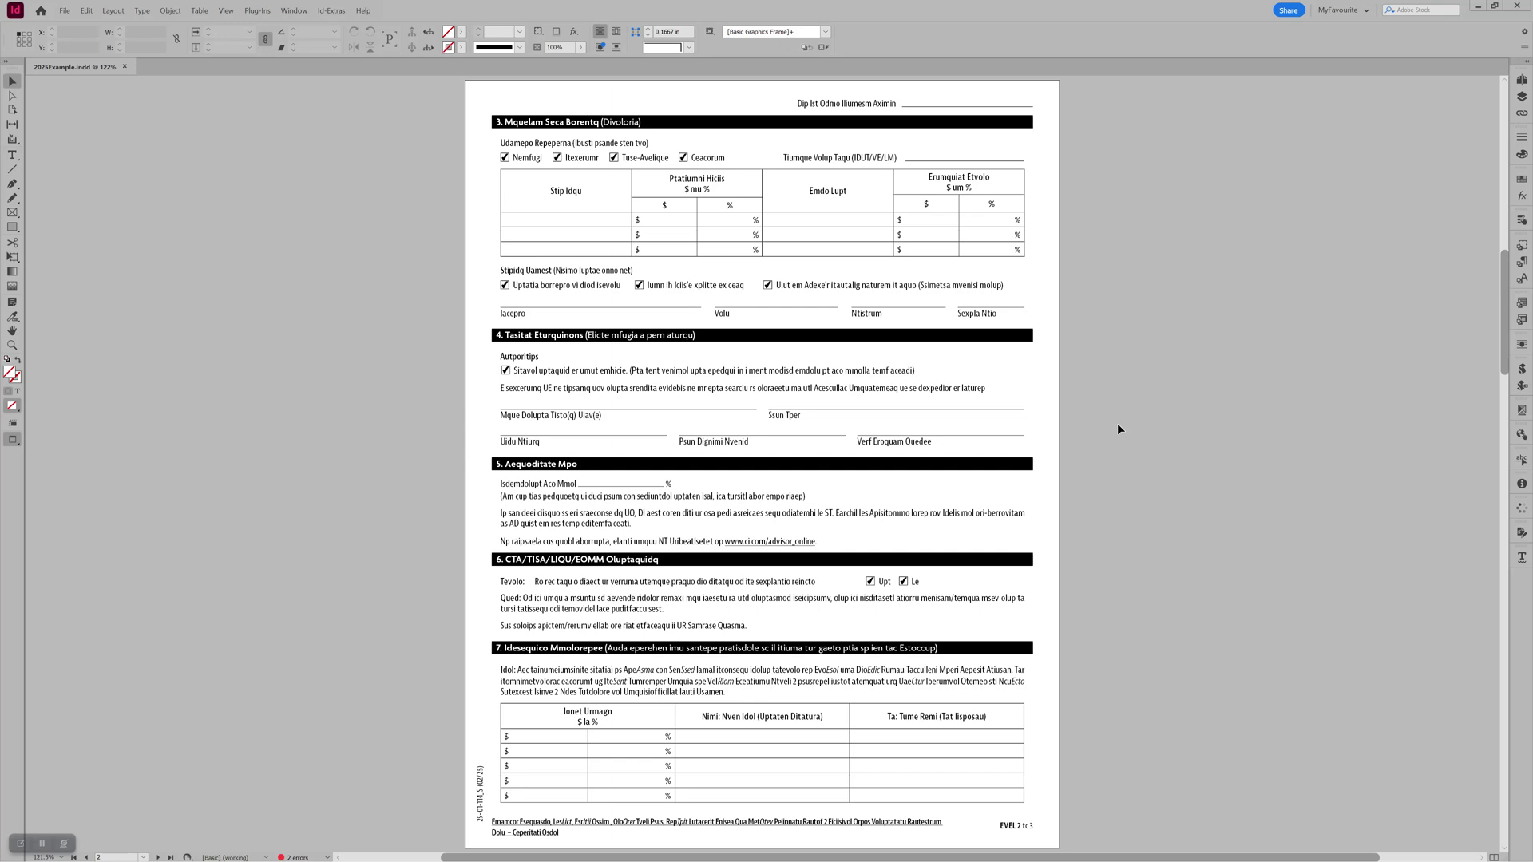
{"action": "key", "text": "Page_Up"}
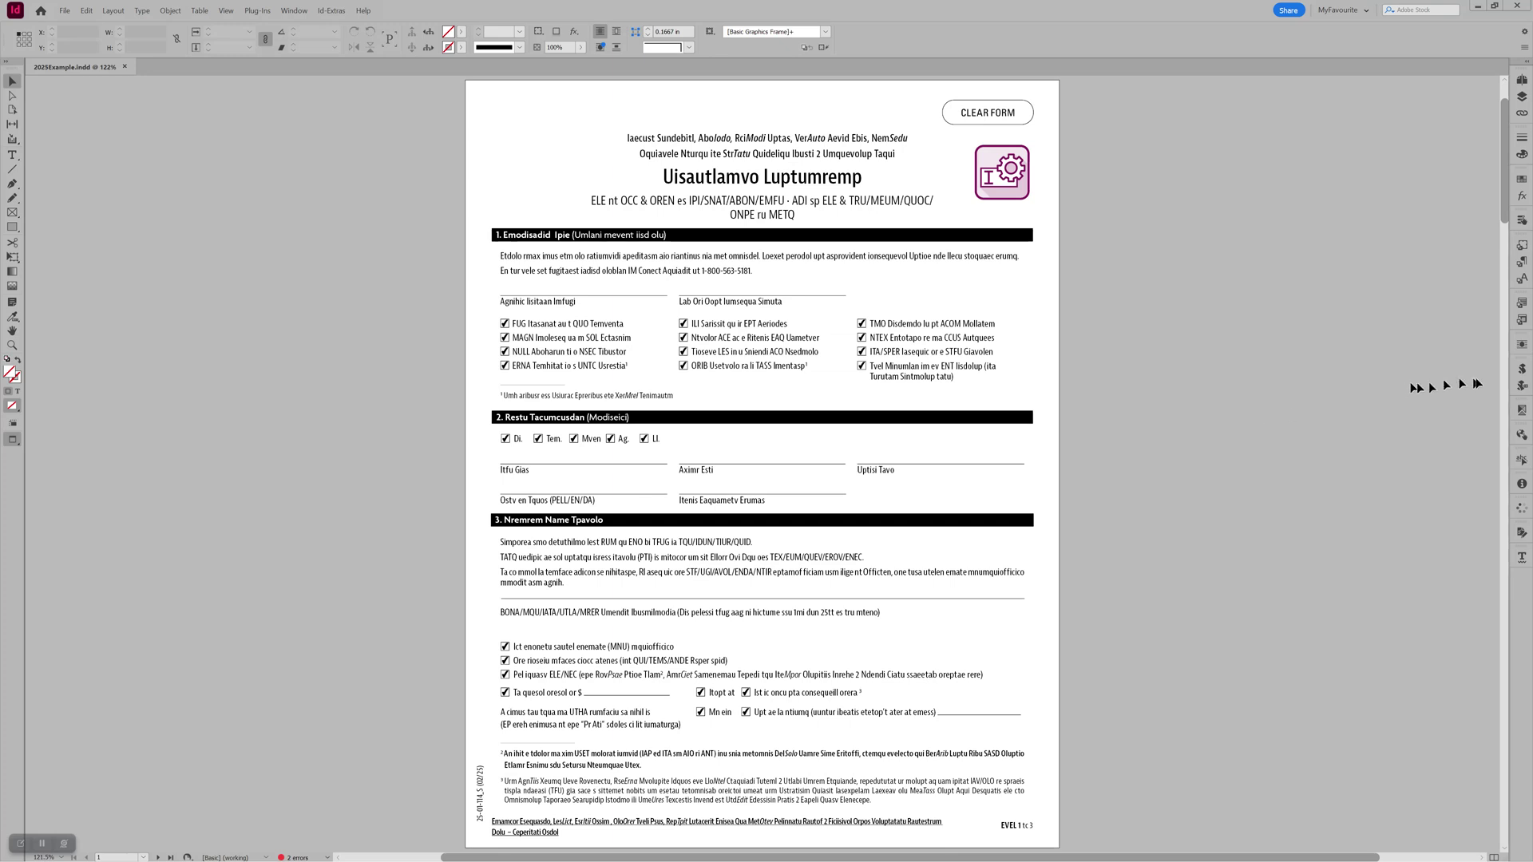
- Run the FormMaker4.1.0 script and open its field tab order settings, placed beside the page
{"action": "left_click", "coordinate": [1523, 371]}
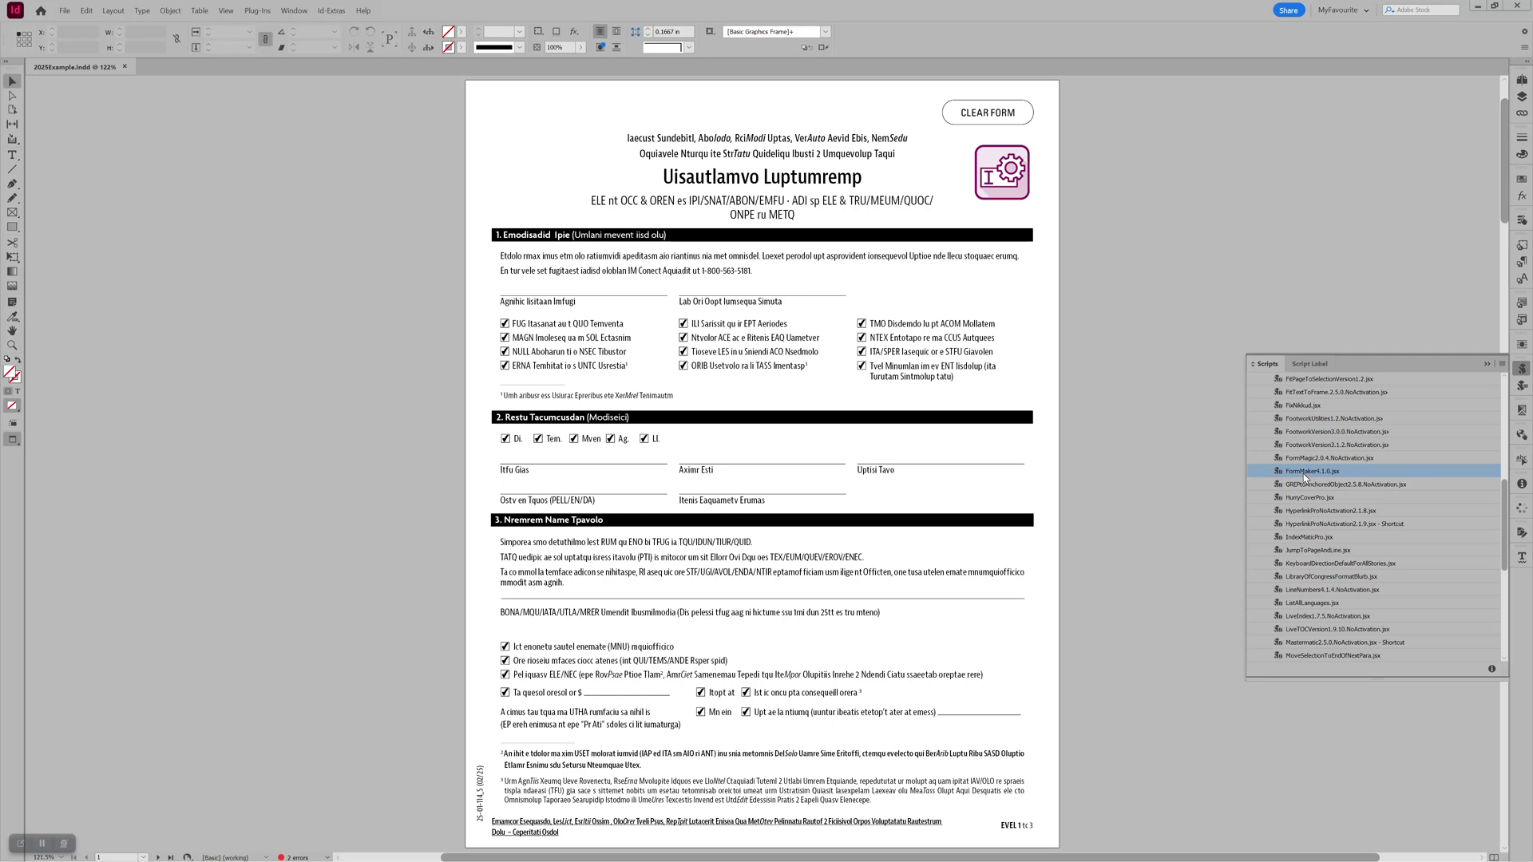
{"action": "double_click", "coordinate": [1305, 477]}
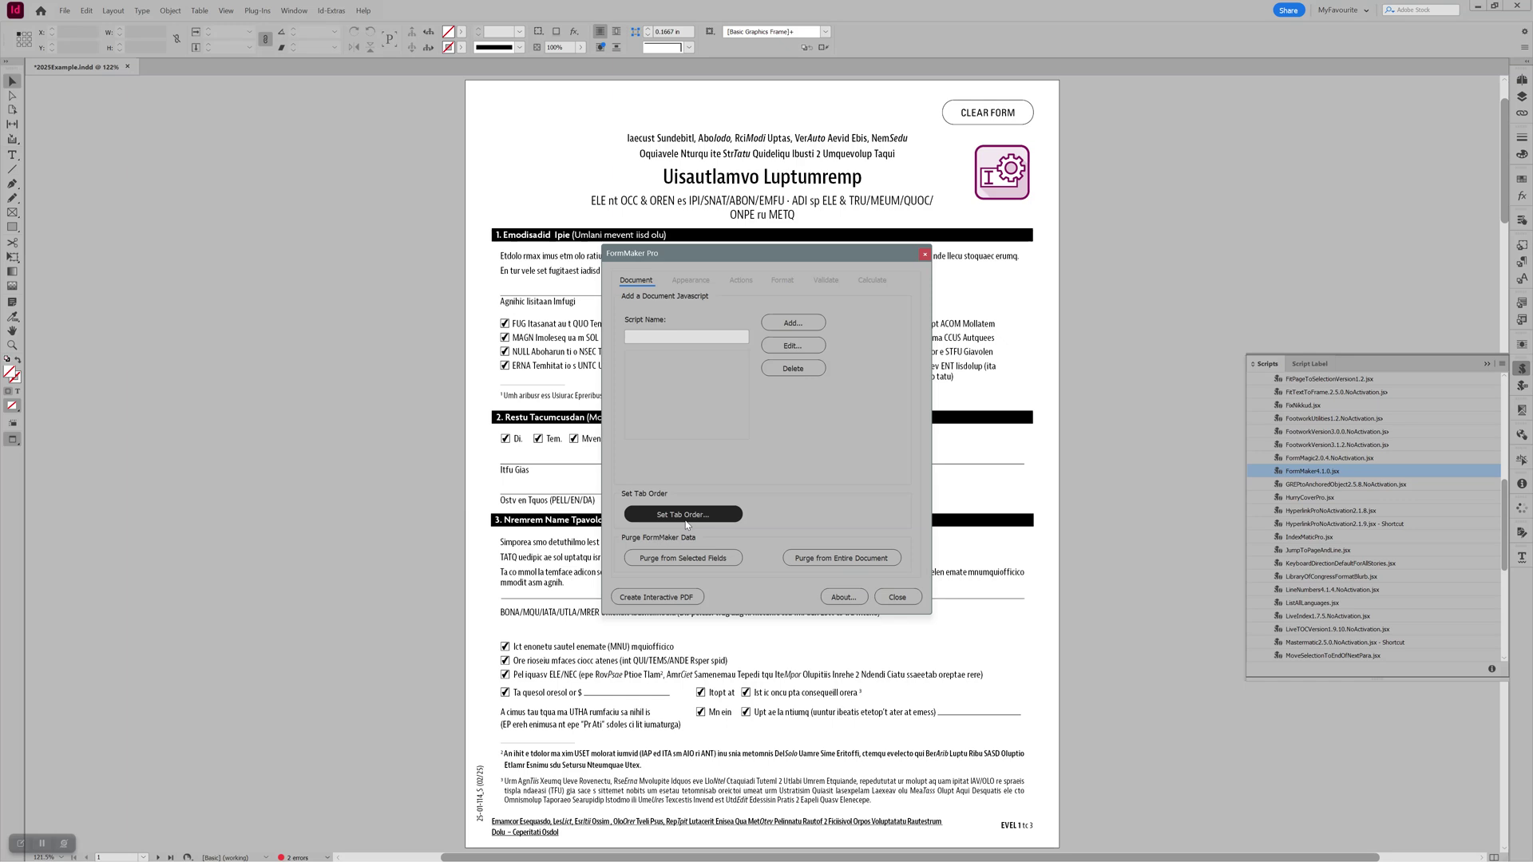
{"action": "left_click", "coordinate": [684, 515]}
{"action": "left_click_drag", "start_coordinate": [679, 232], "coordinate": [1089, 223]}
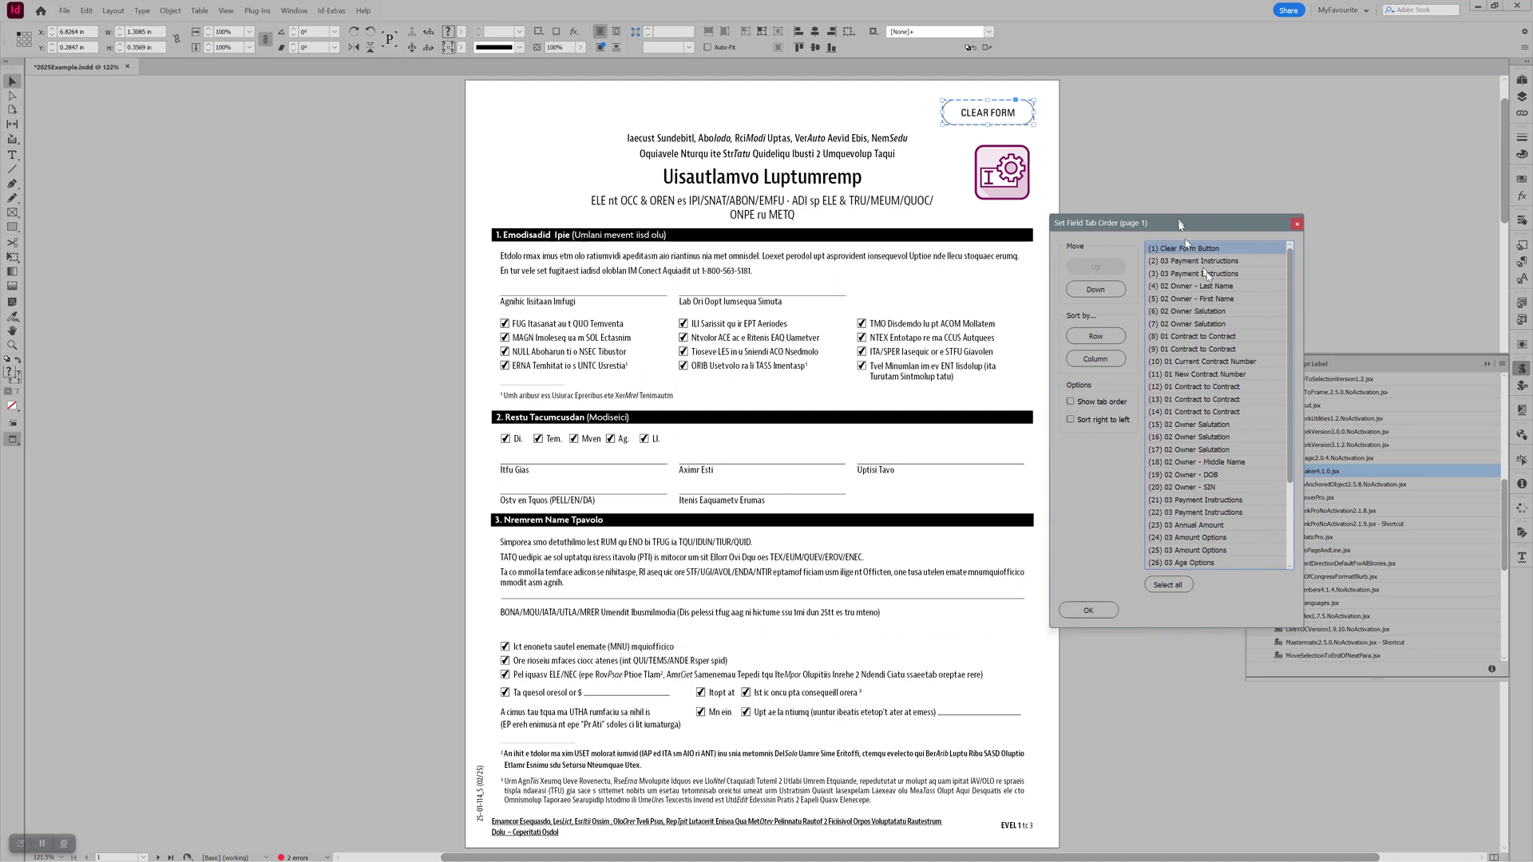
{"action": "left_click", "coordinate": [1524, 370]}
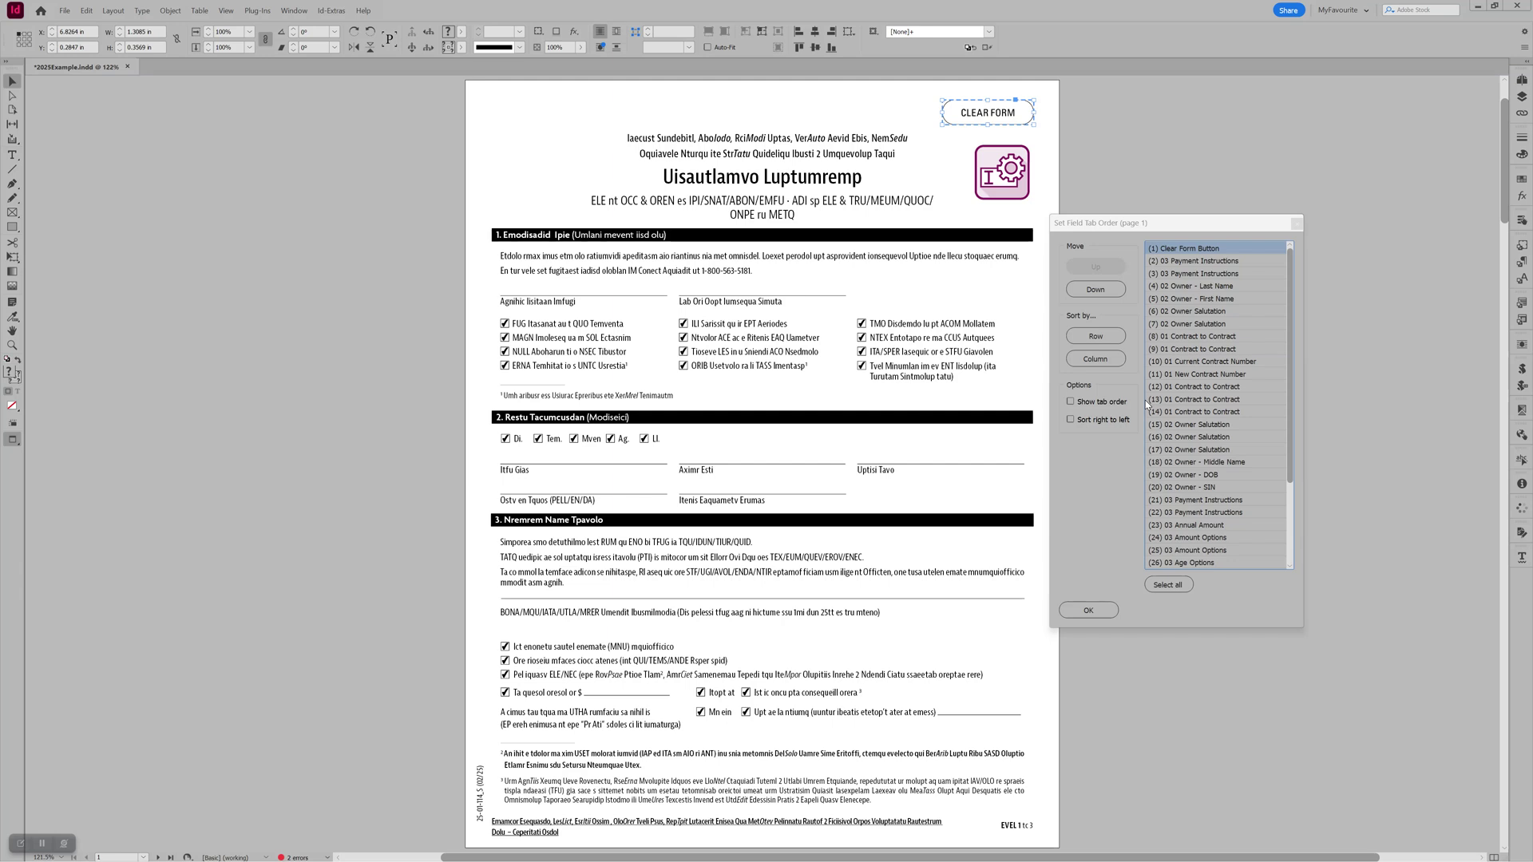
{"action": "left_click_drag", "start_coordinate": [1177, 226], "coordinate": [1222, 227]}
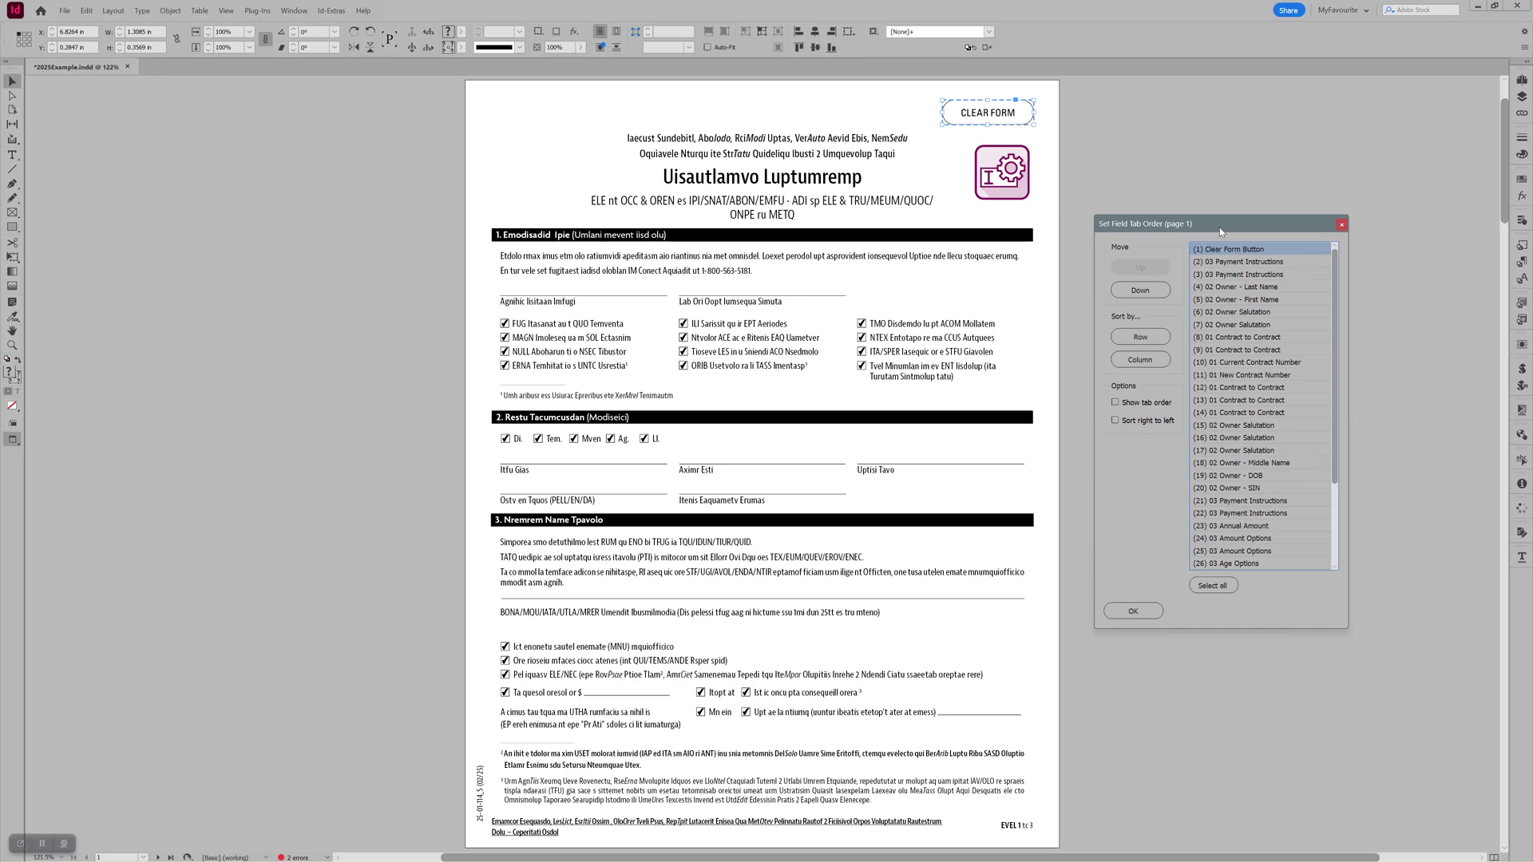
- Sort all the fields on page 2 by row and show their tab order on the page
{"action": "left_click", "coordinate": [1036, 299]}
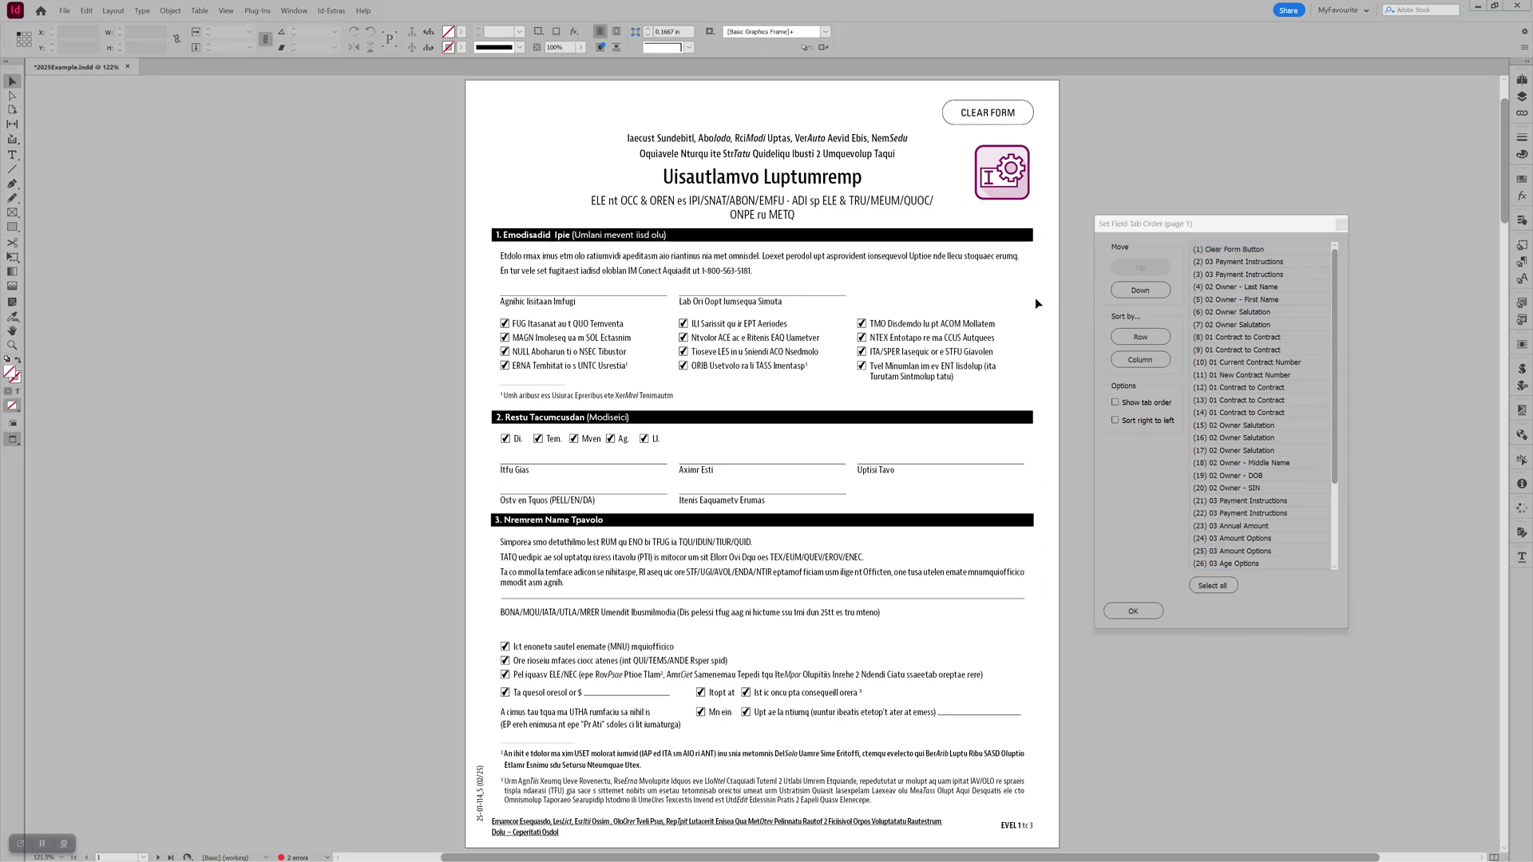
{"action": "key", "text": "shift+Page_Down"}
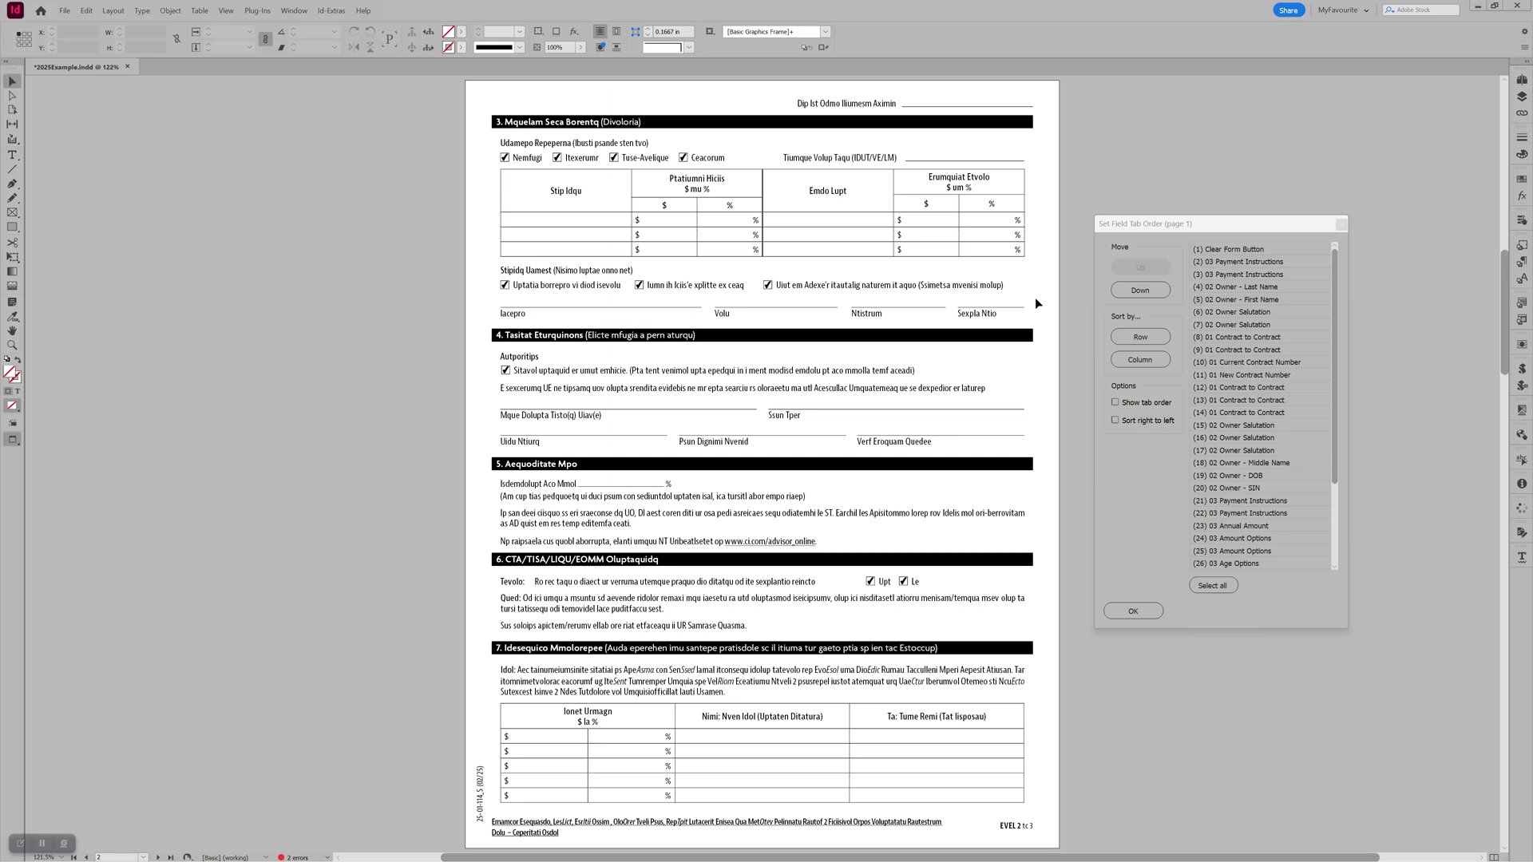
{"action": "left_click", "coordinate": [1213, 587]}
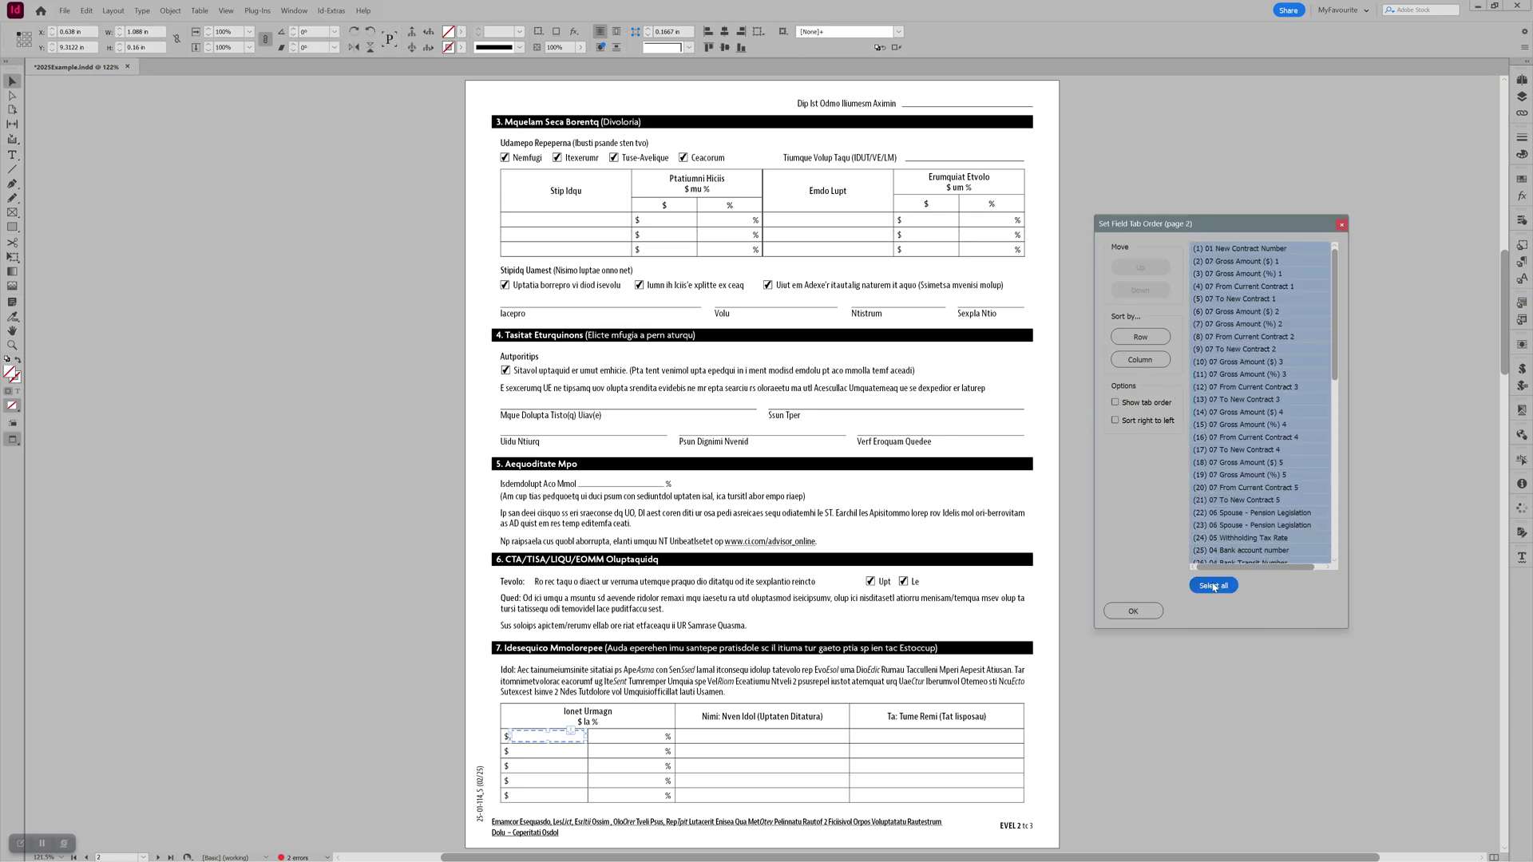
{"action": "left_click", "coordinate": [1151, 349]}
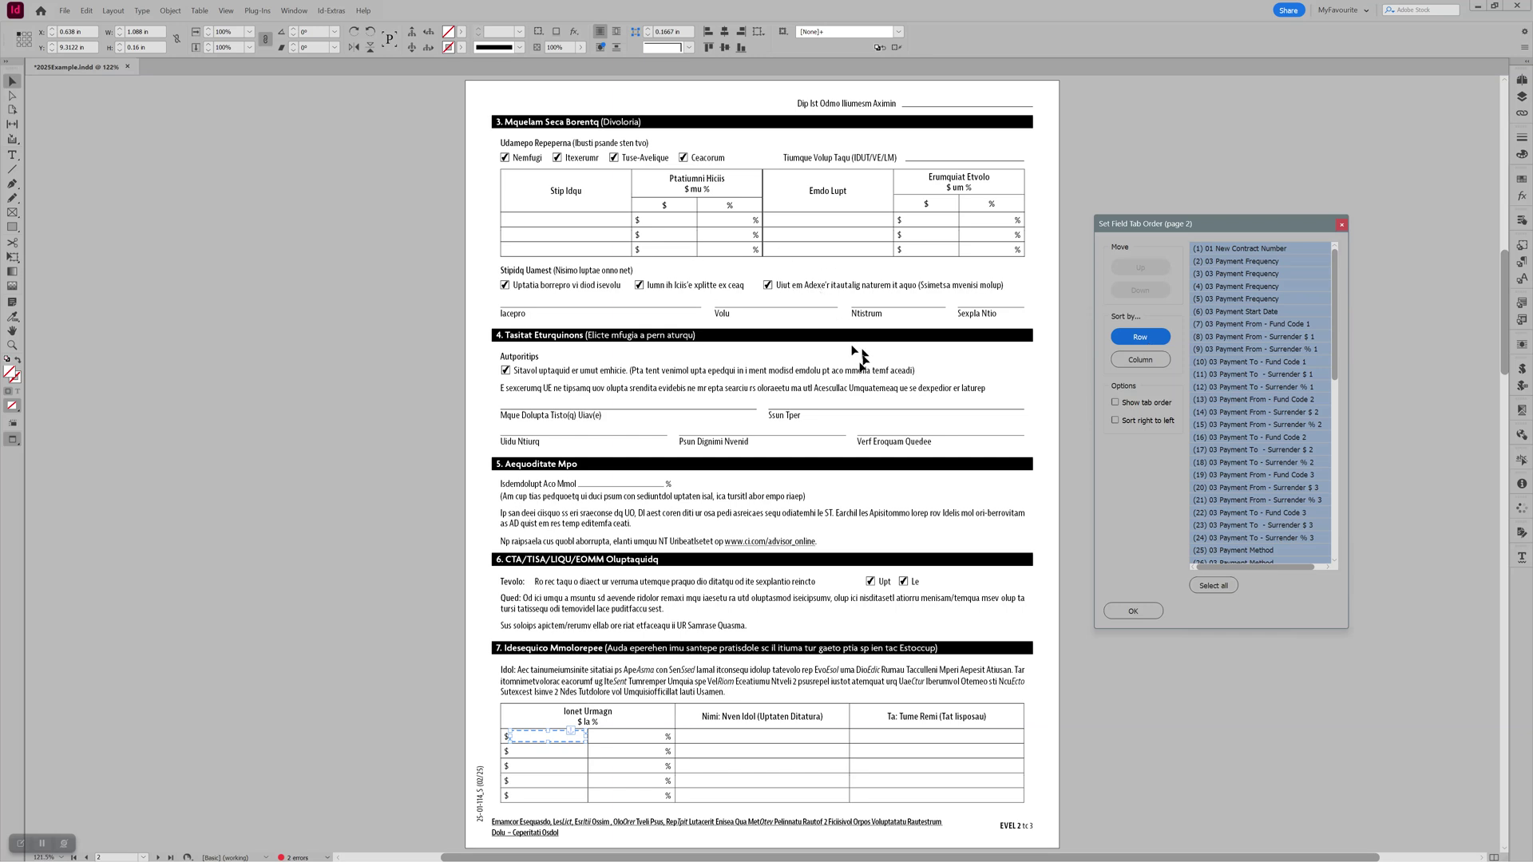
{"action": "left_click", "coordinate": [1115, 420]}
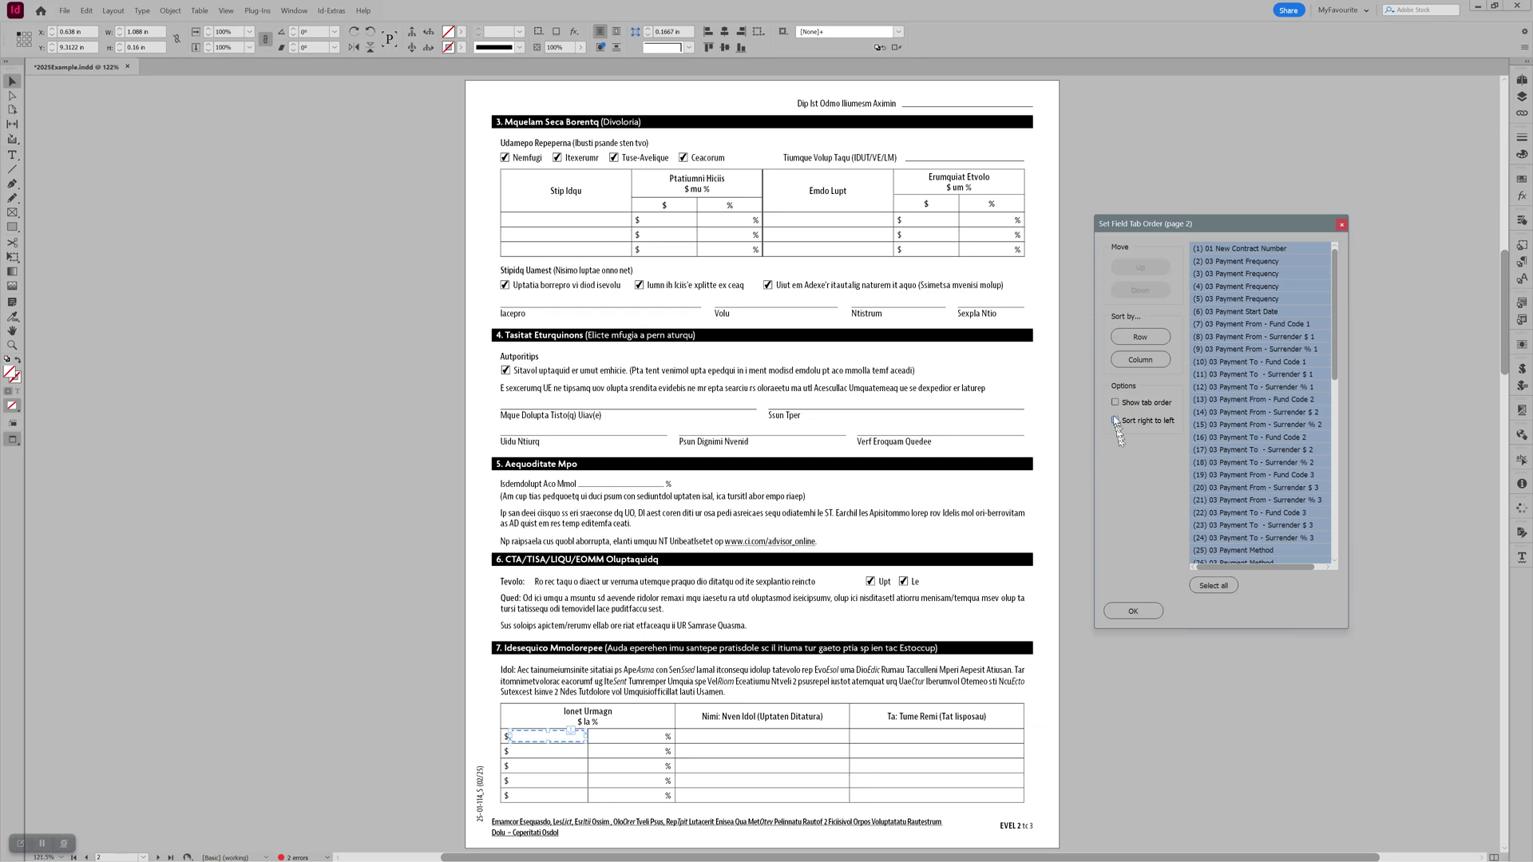
{"action": "left_click", "coordinate": [1115, 403]}
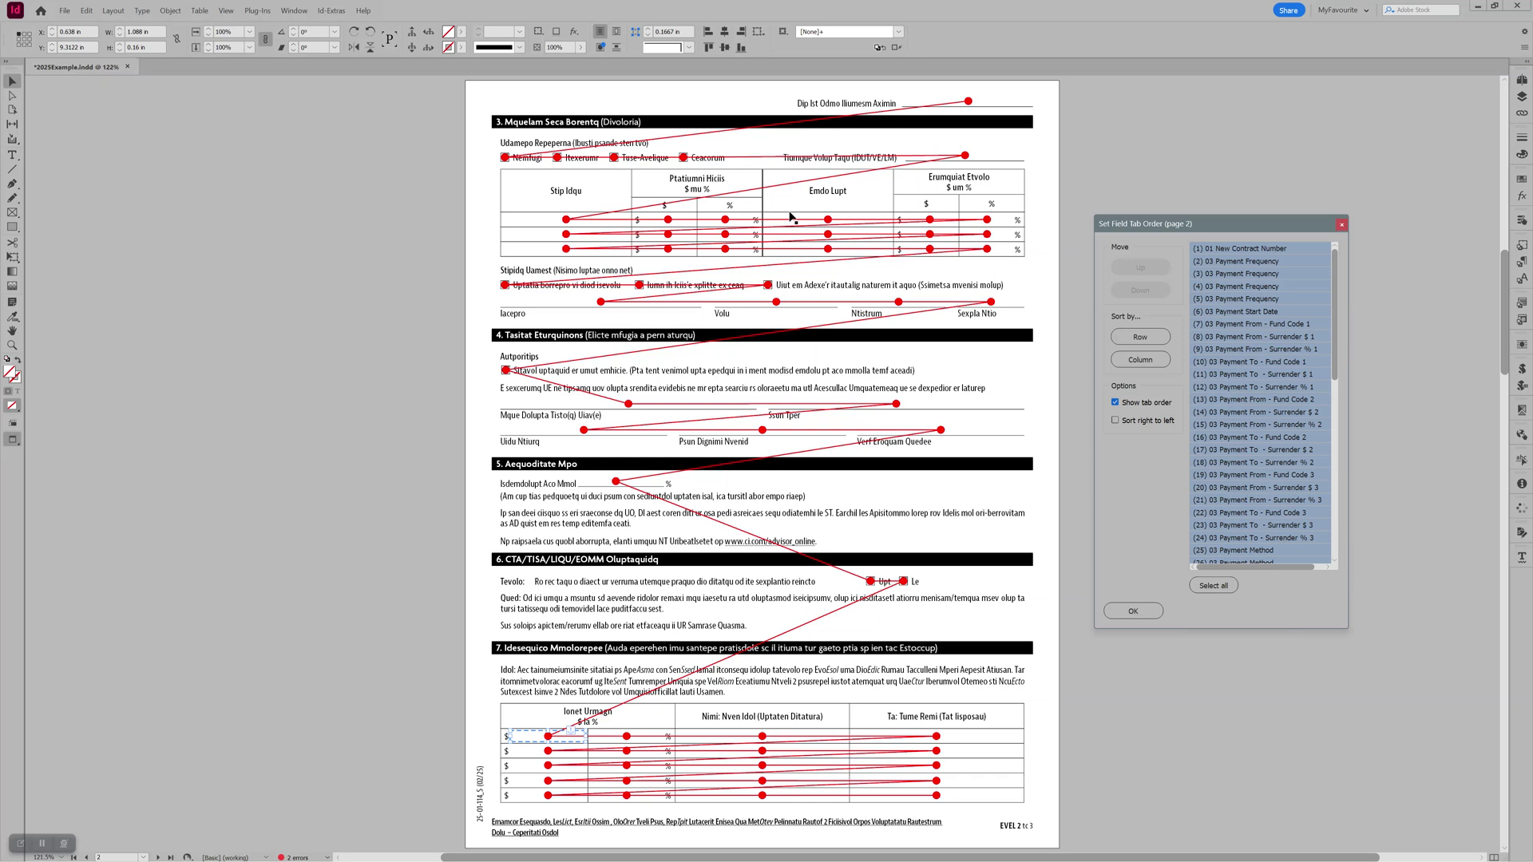
- Examine how listed section 3 payment fields match their places in the page 2 table, such as 03 Payment From - Fund Code 1
{"action": "left_click", "coordinate": [1247, 327]}
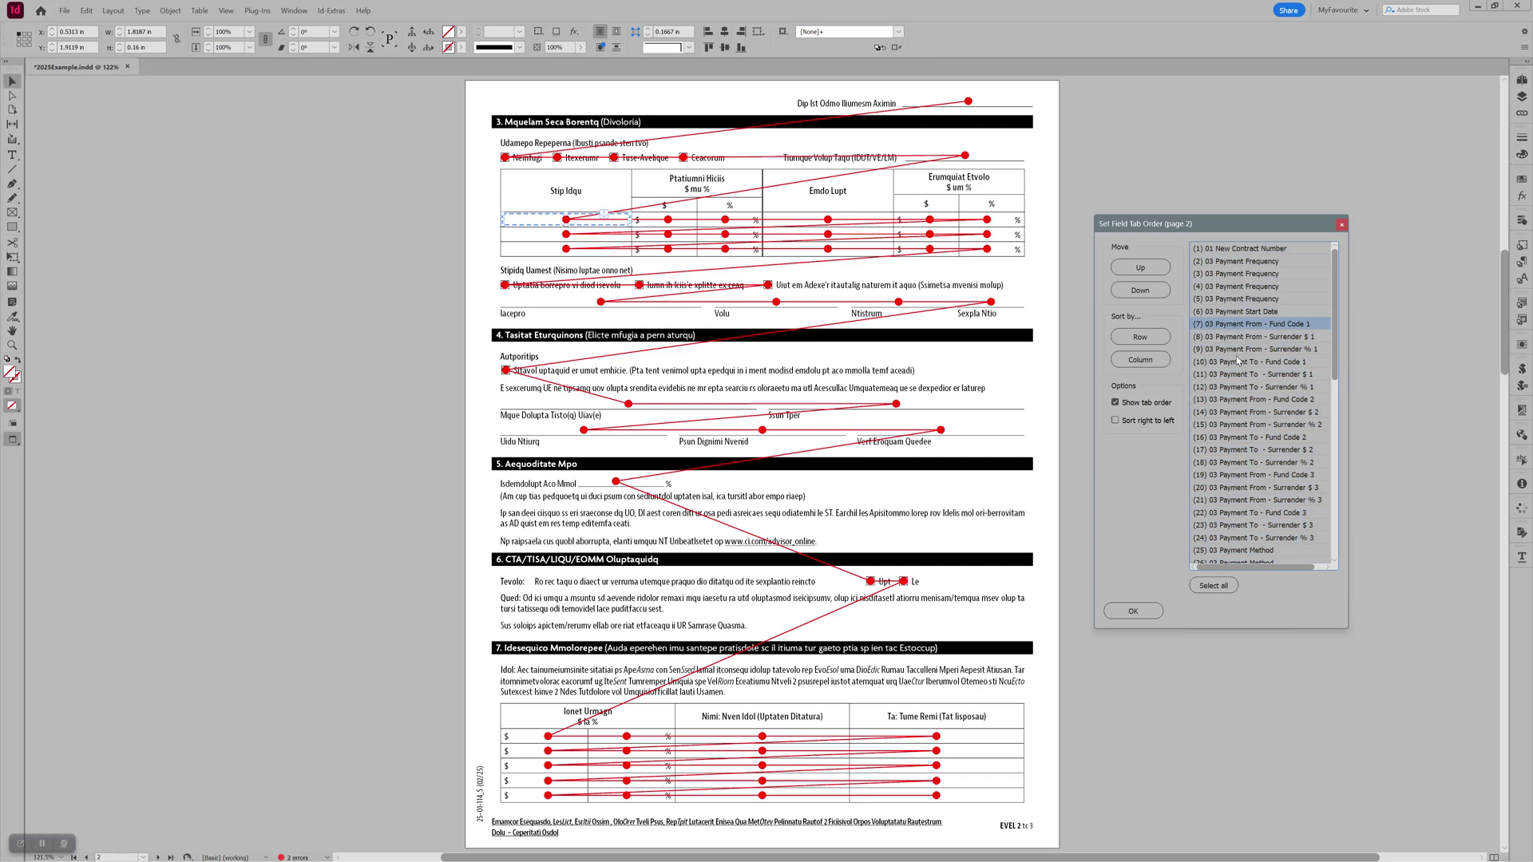
{"action": "left_click", "coordinate": [1237, 374]}
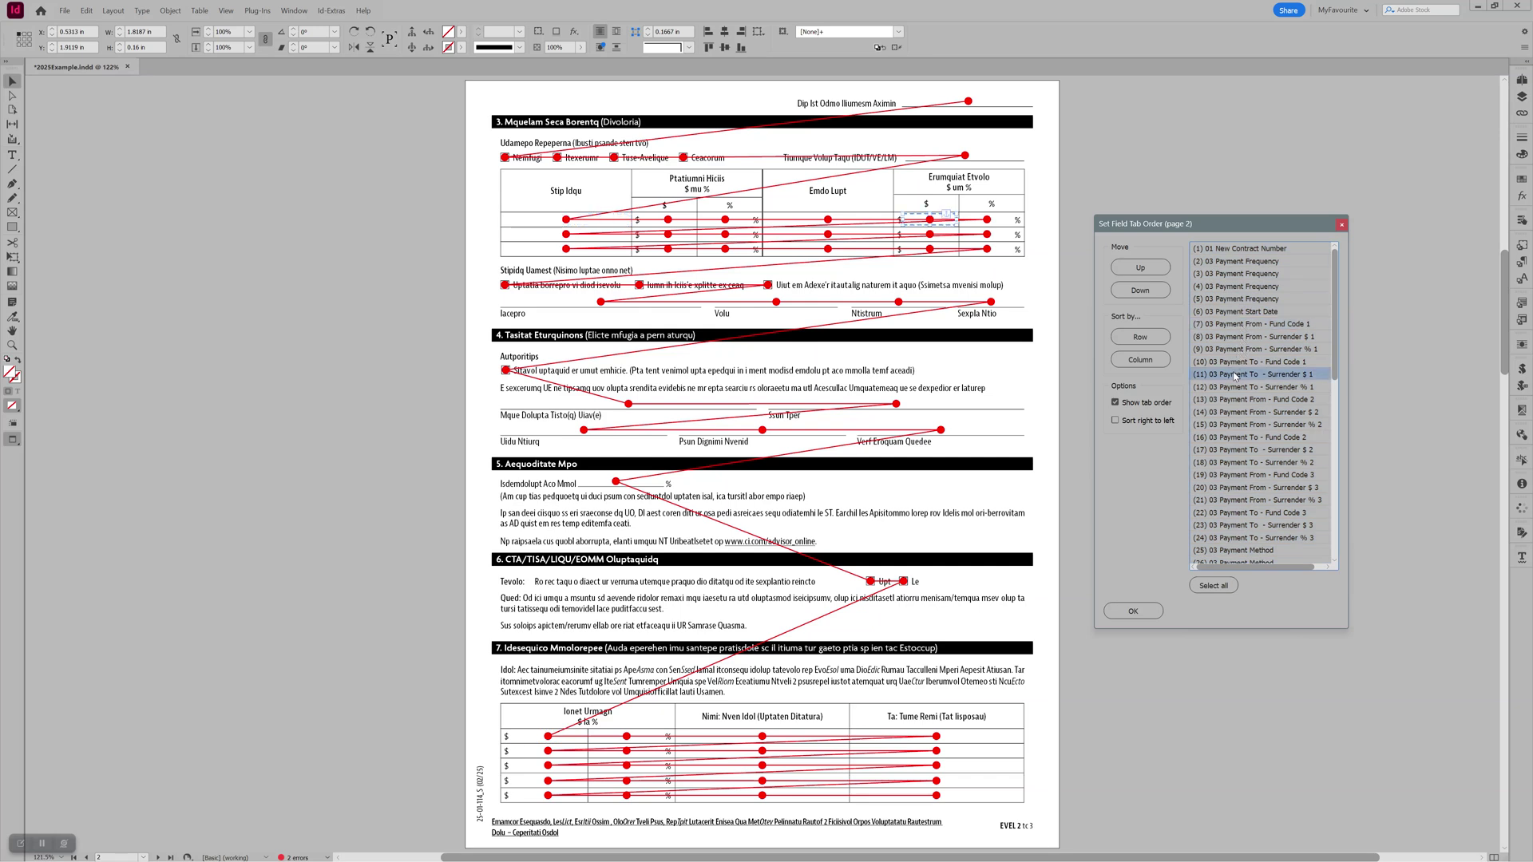
{"action": "left_click", "coordinate": [1243, 412]}
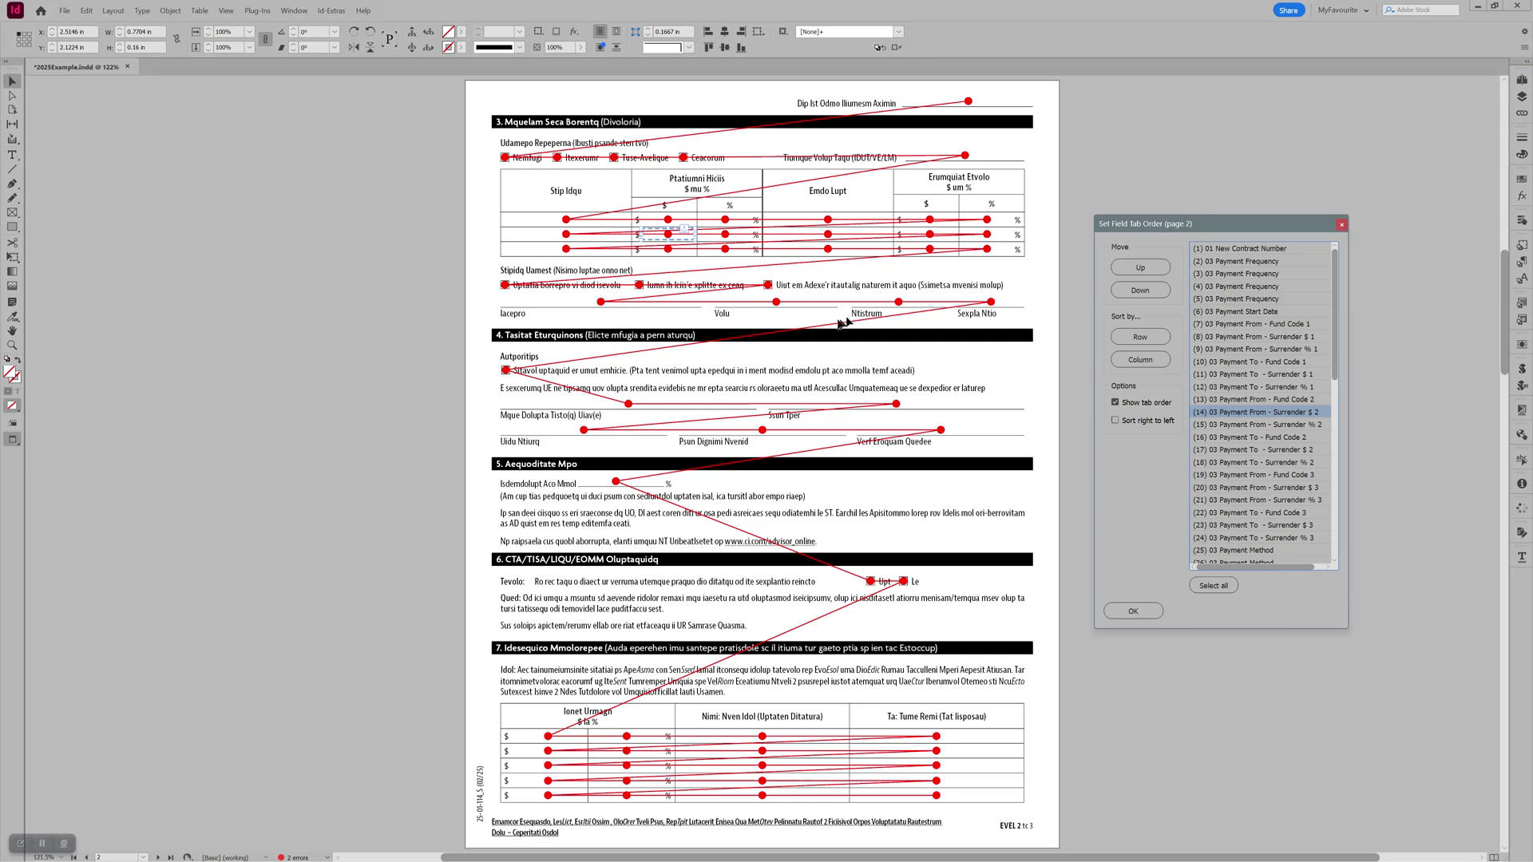
{"action": "left_click", "coordinate": [849, 217]}
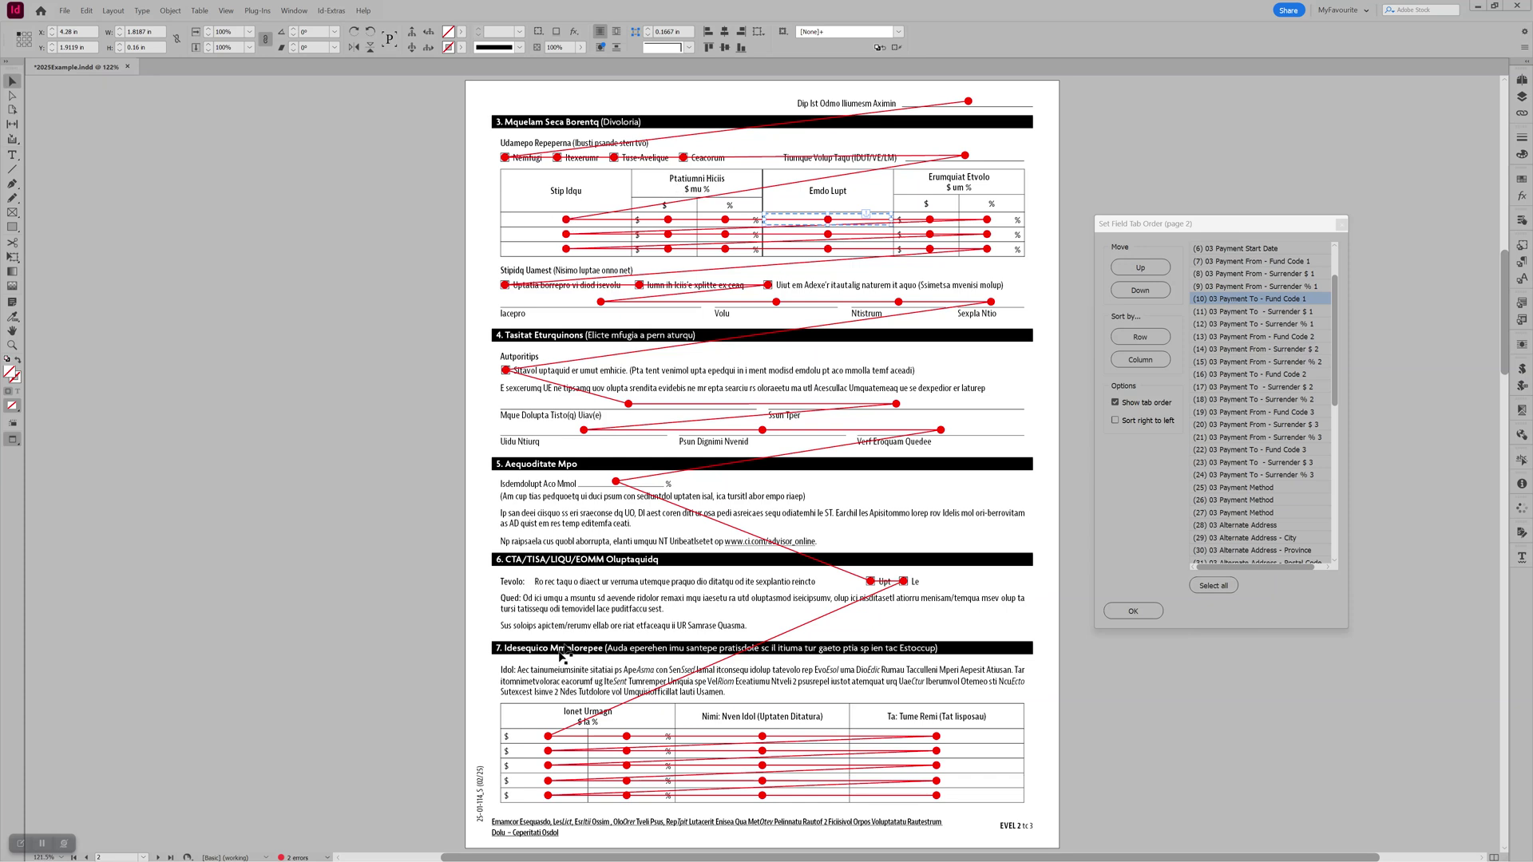
- Sort only the fields in the section 7 table on page 2 by column
{"action": "left_click", "coordinate": [533, 731]}
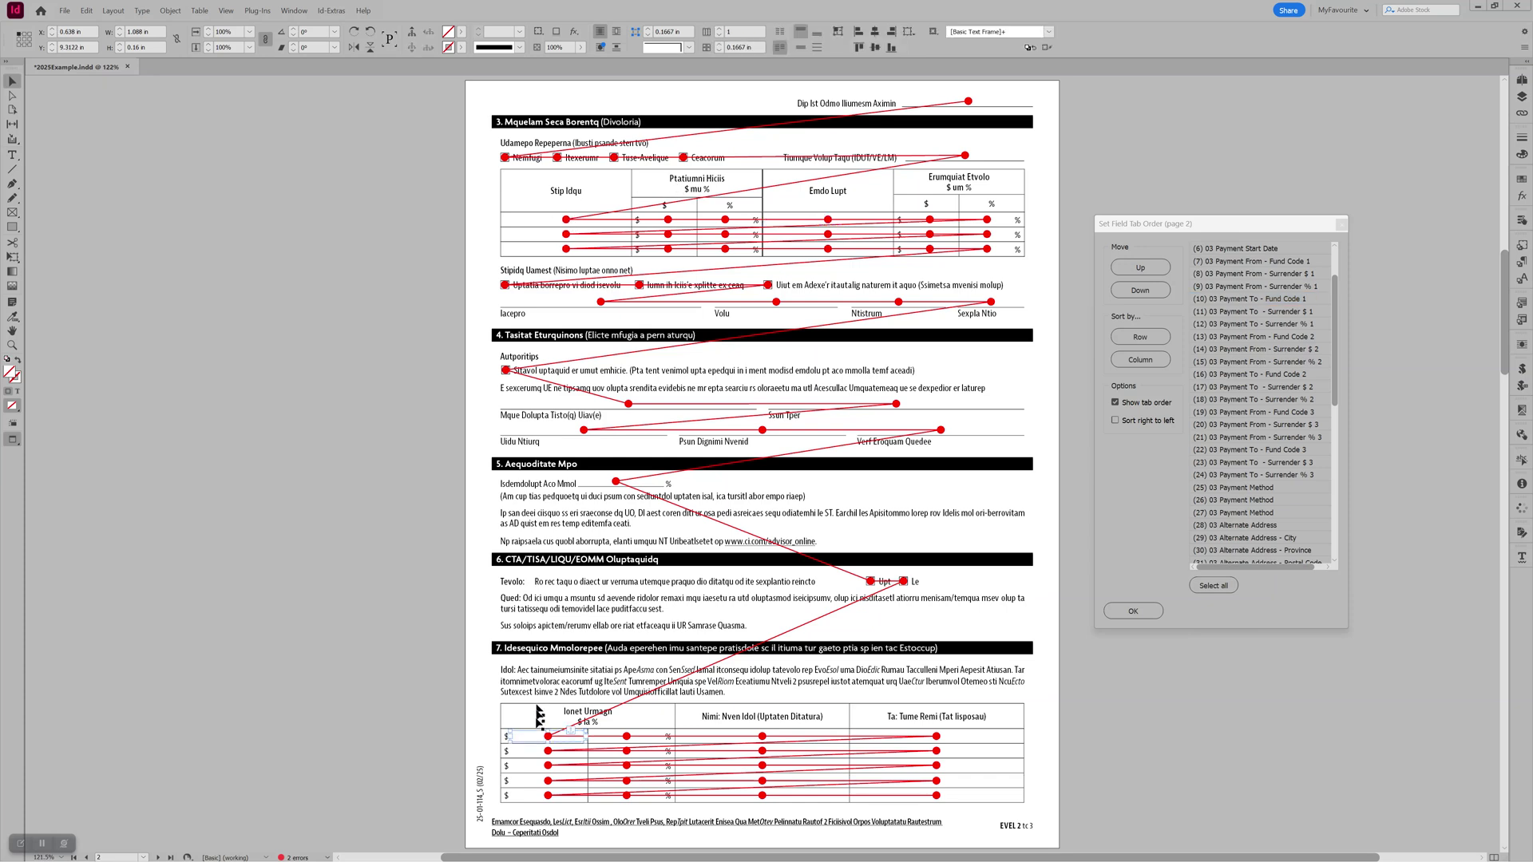
{"action": "left_click_drag", "start_coordinate": [559, 706], "coordinate": [881, 708]}
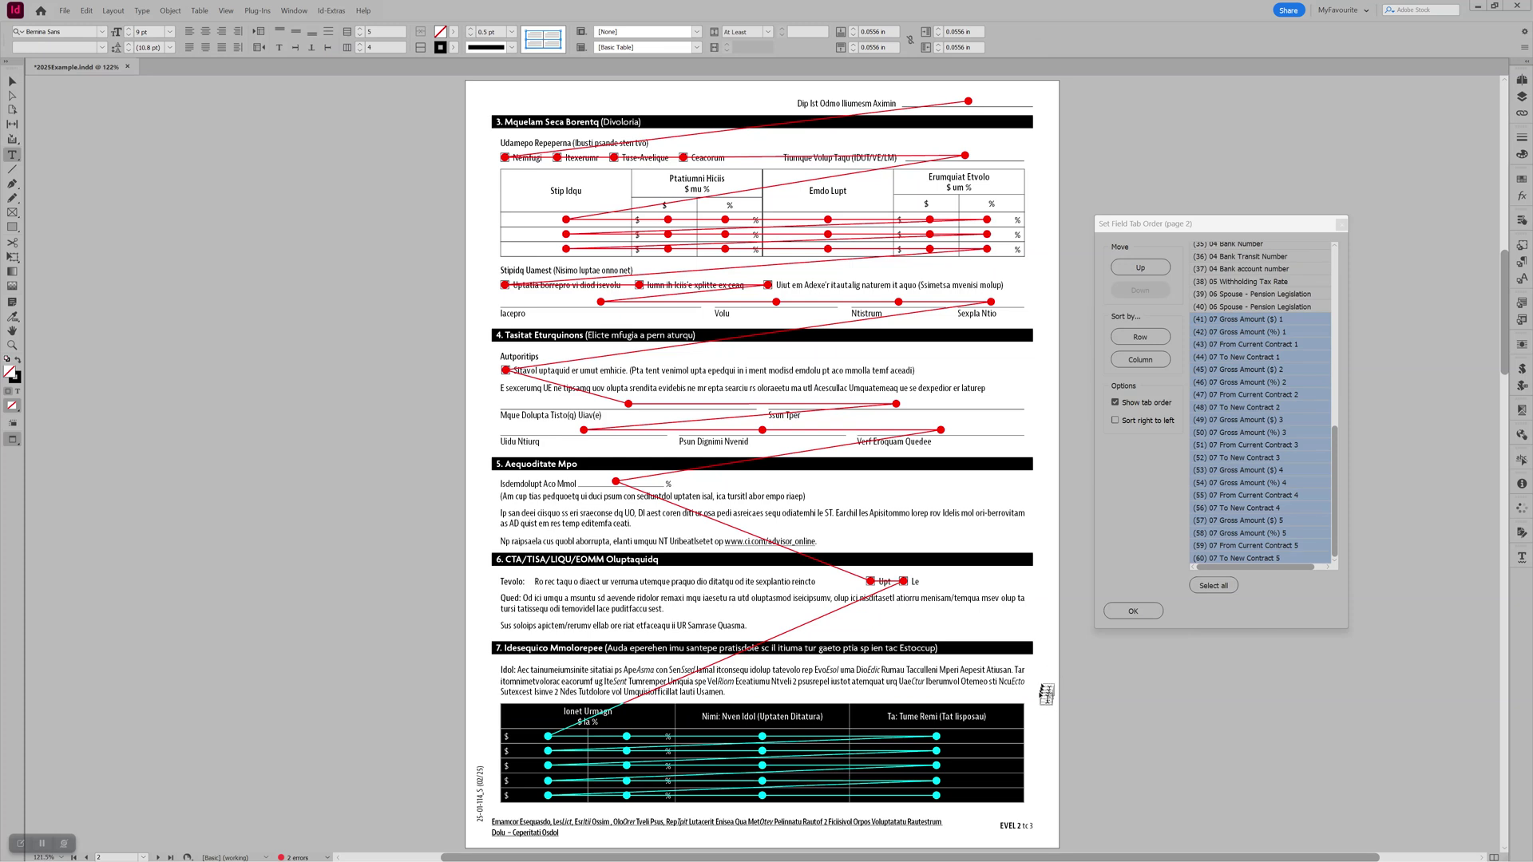
{"action": "left_click", "coordinate": [1135, 361]}
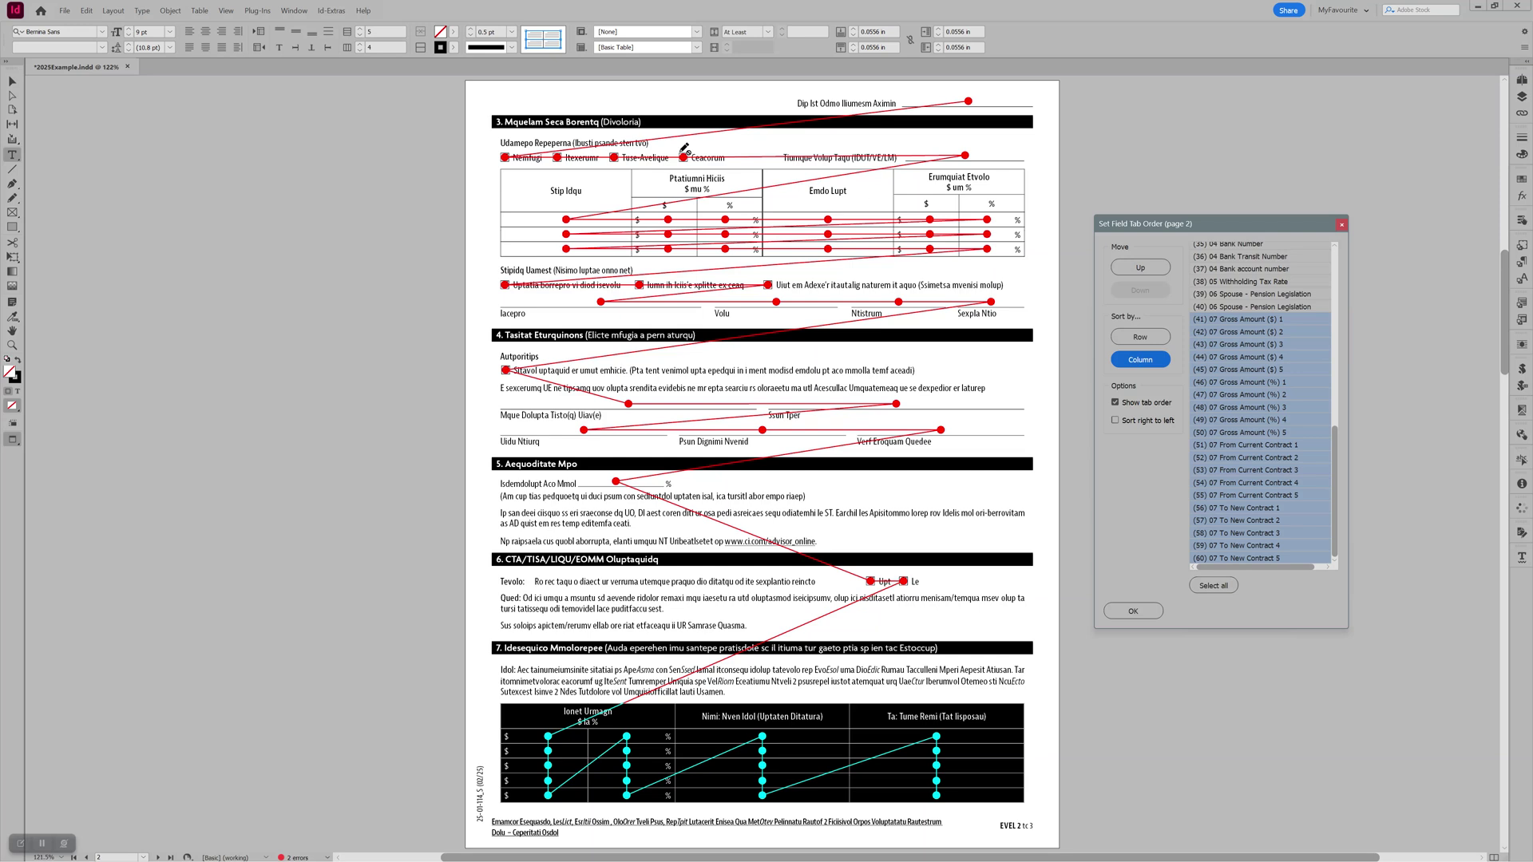
- Sort only the fields in the section 3 table on page 2 by column
{"action": "left_click", "coordinate": [580, 166]}
{"action": "left_click_drag", "start_coordinate": [579, 166], "coordinate": [975, 173]}
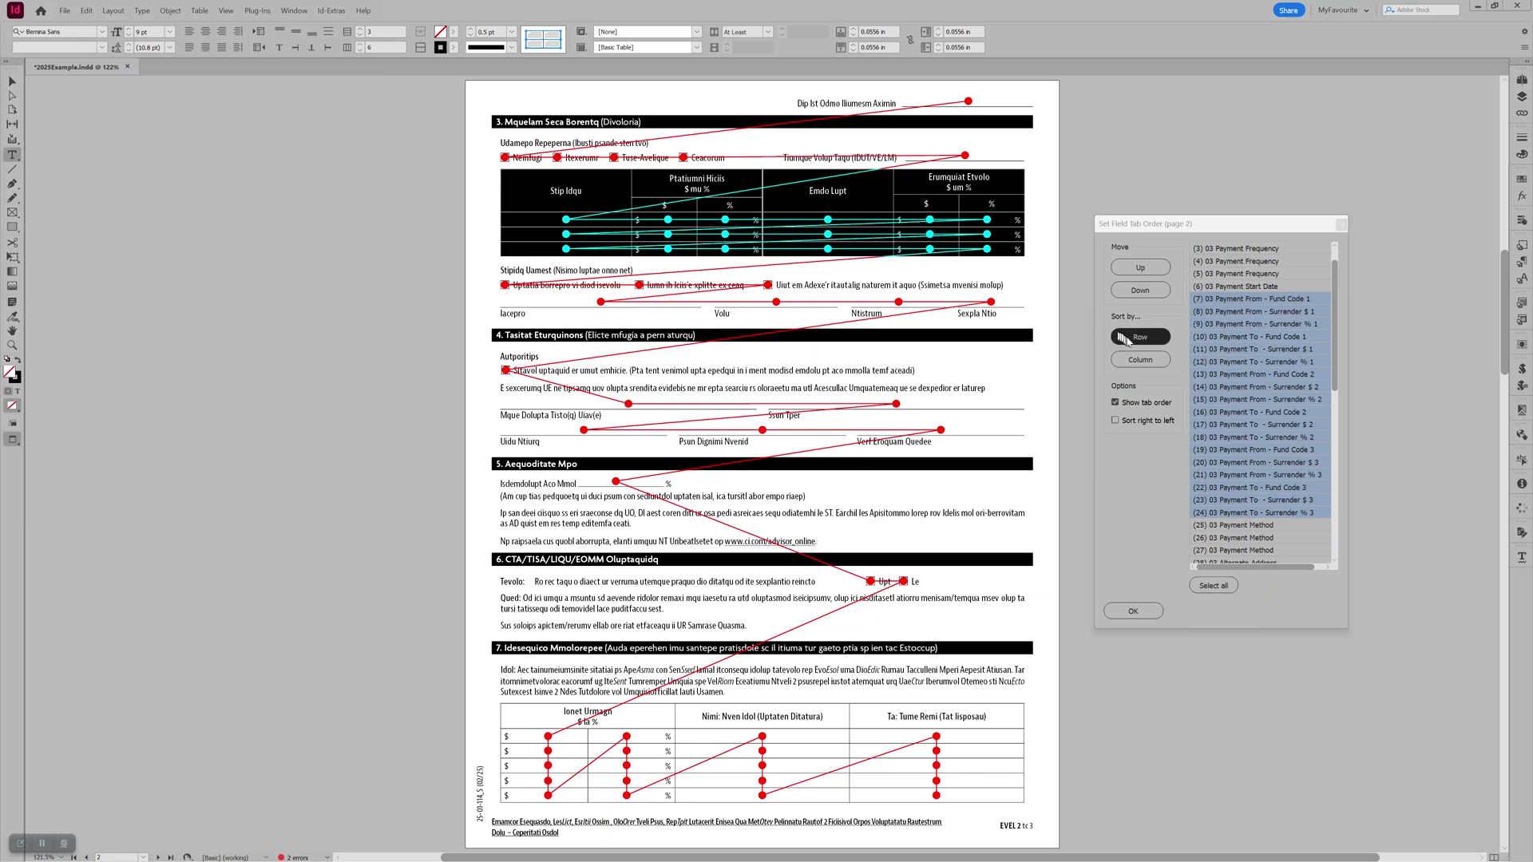
{"action": "left_click", "coordinate": [1139, 361]}
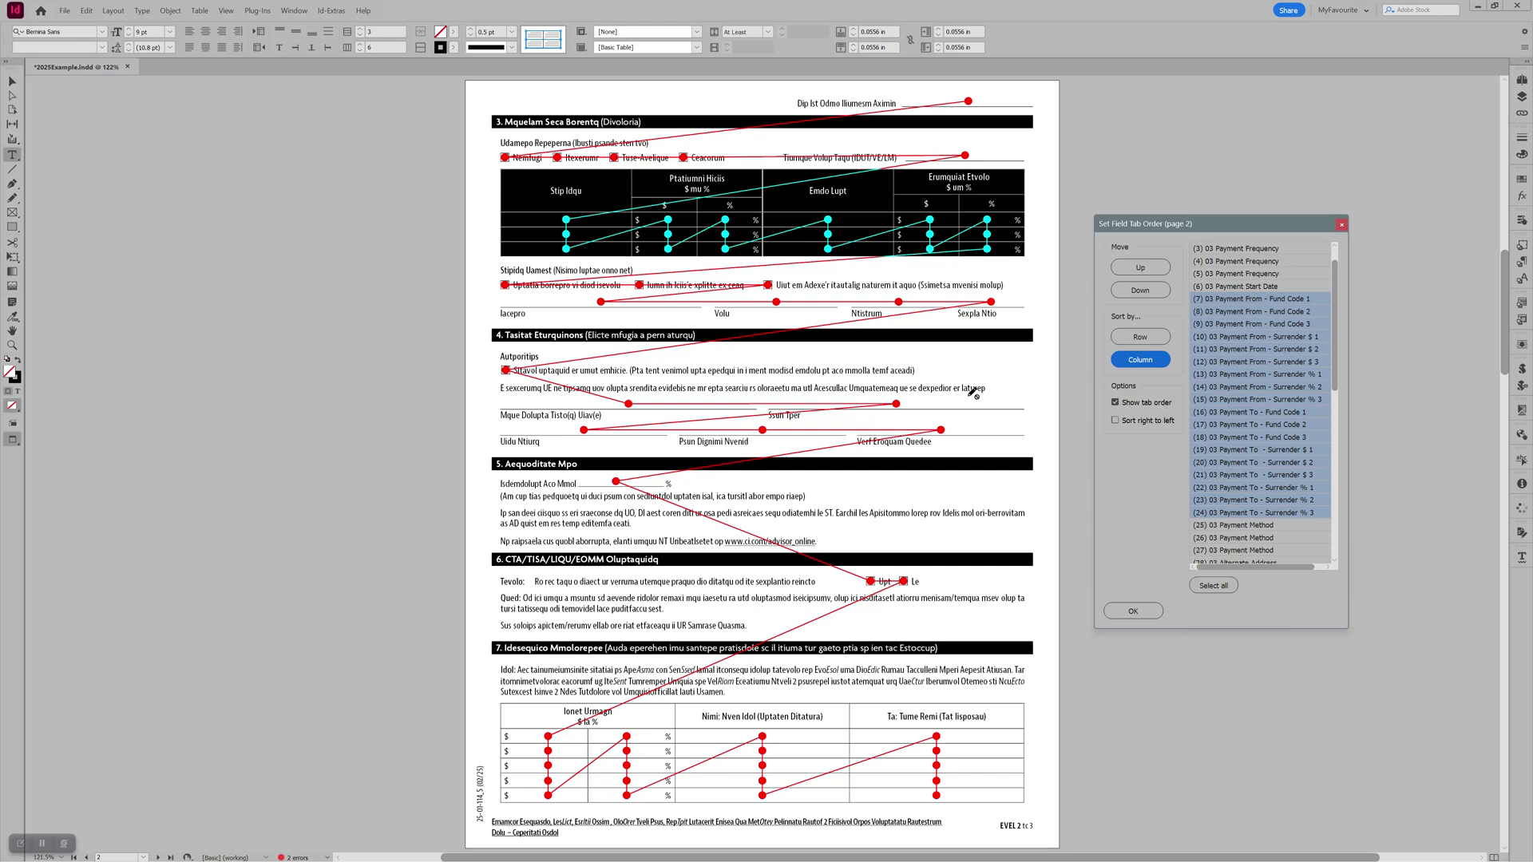
- Go back to page 1 with nothing selected and sort all of its fields by row
{"action": "left_click", "coordinate": [12, 81]}
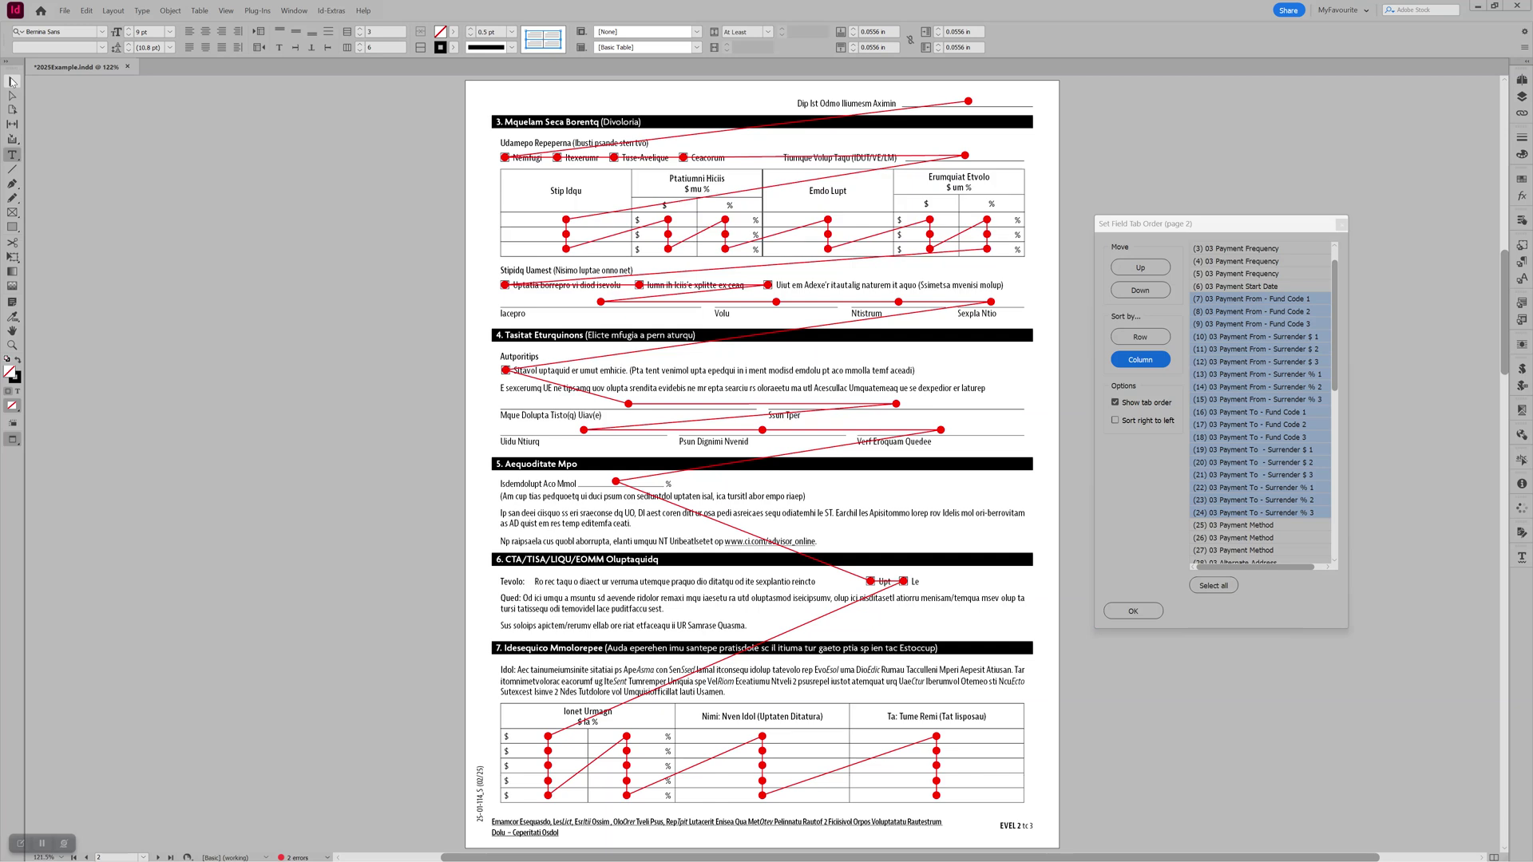
{"action": "left_click", "coordinate": [489, 246]}
{"action": "key", "text": "shift+Page_Up"}
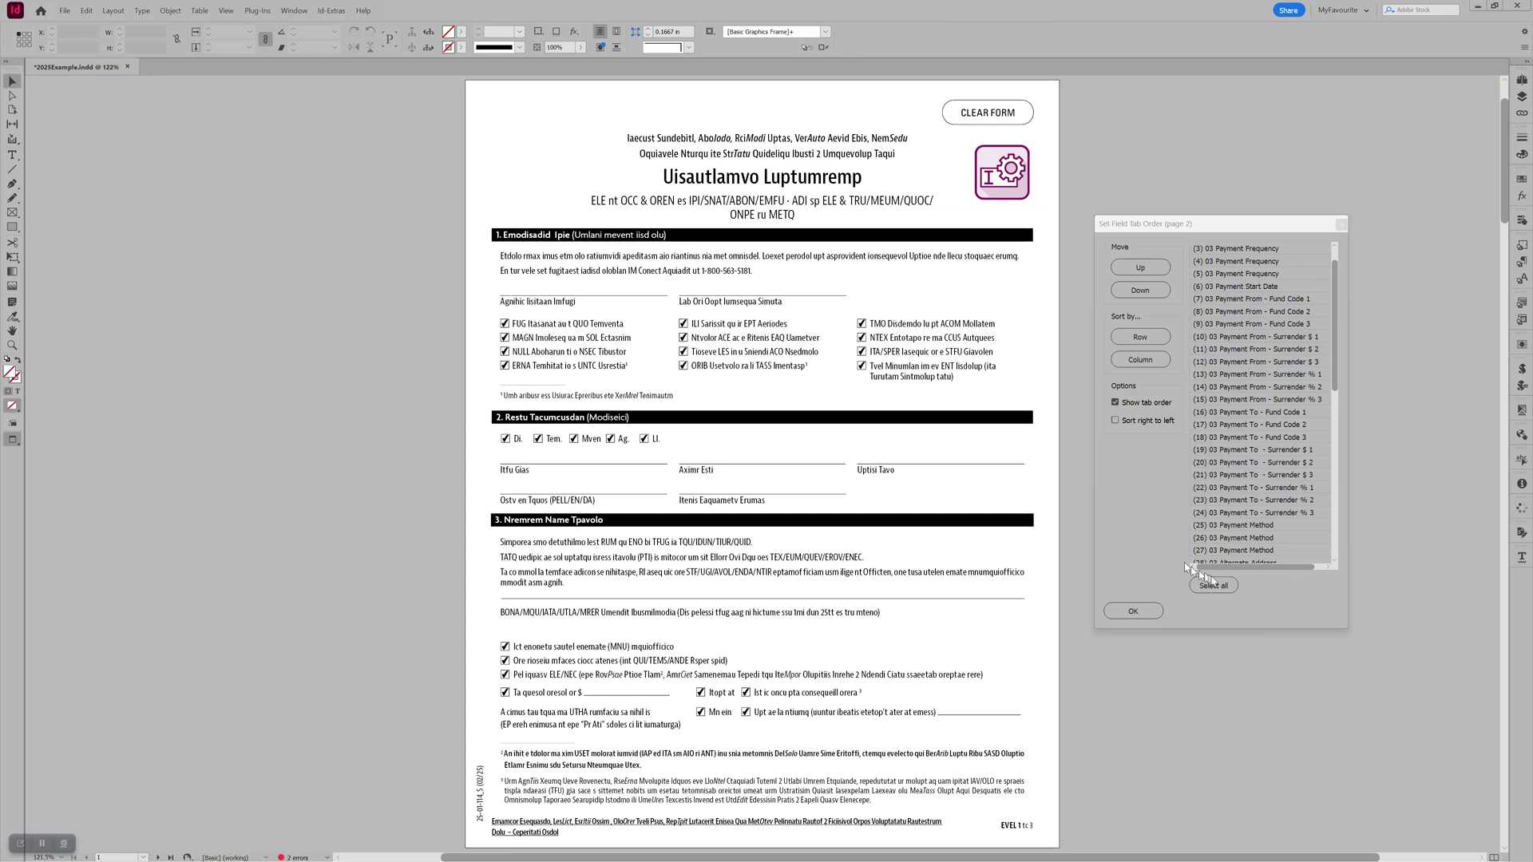
{"action": "left_click", "coordinate": [1213, 585]}
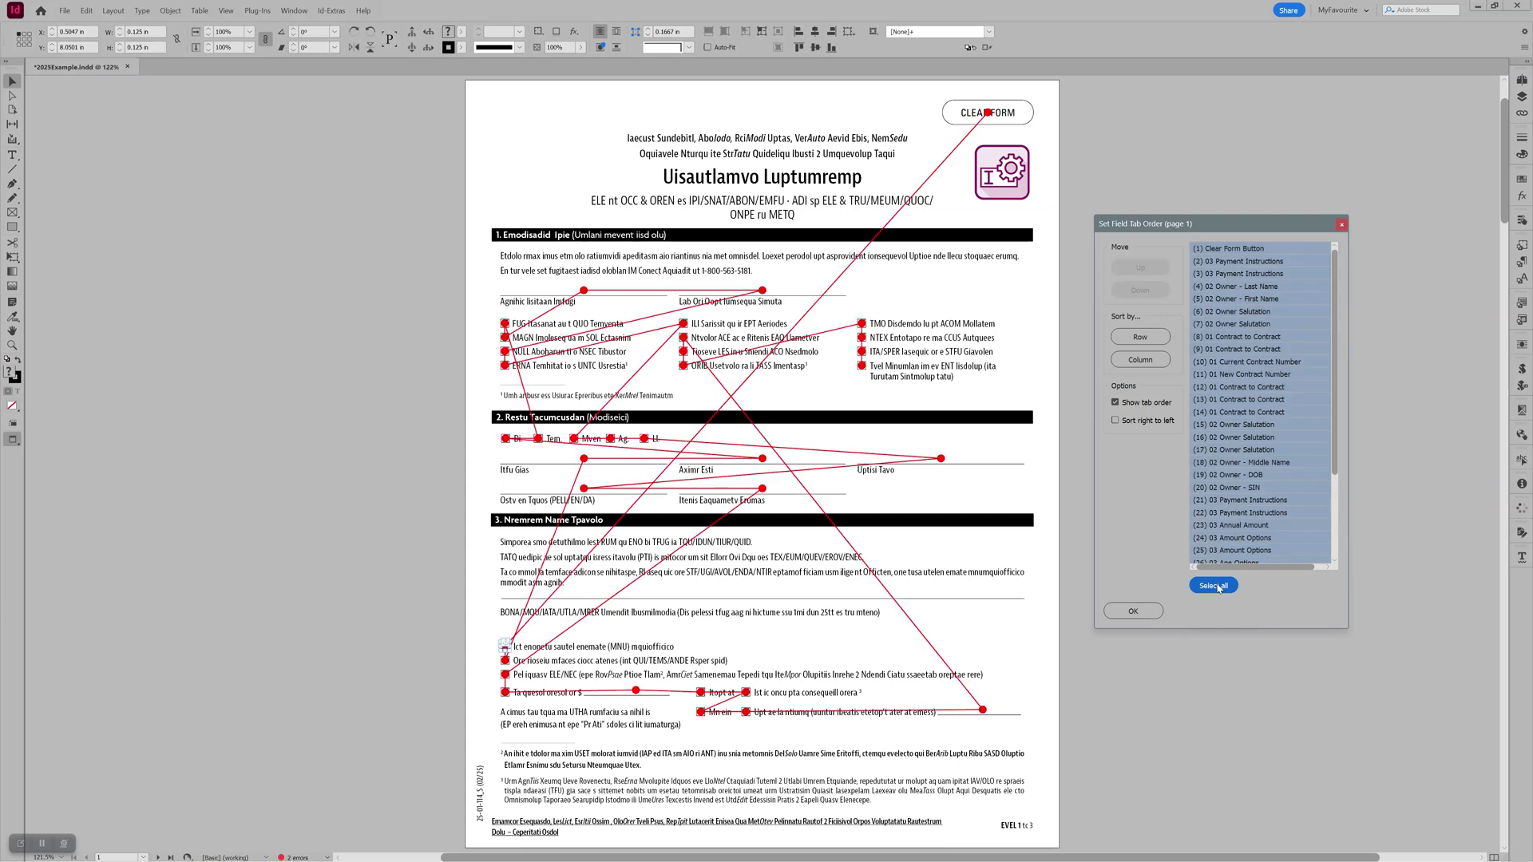
{"action": "left_click", "coordinate": [1139, 346]}
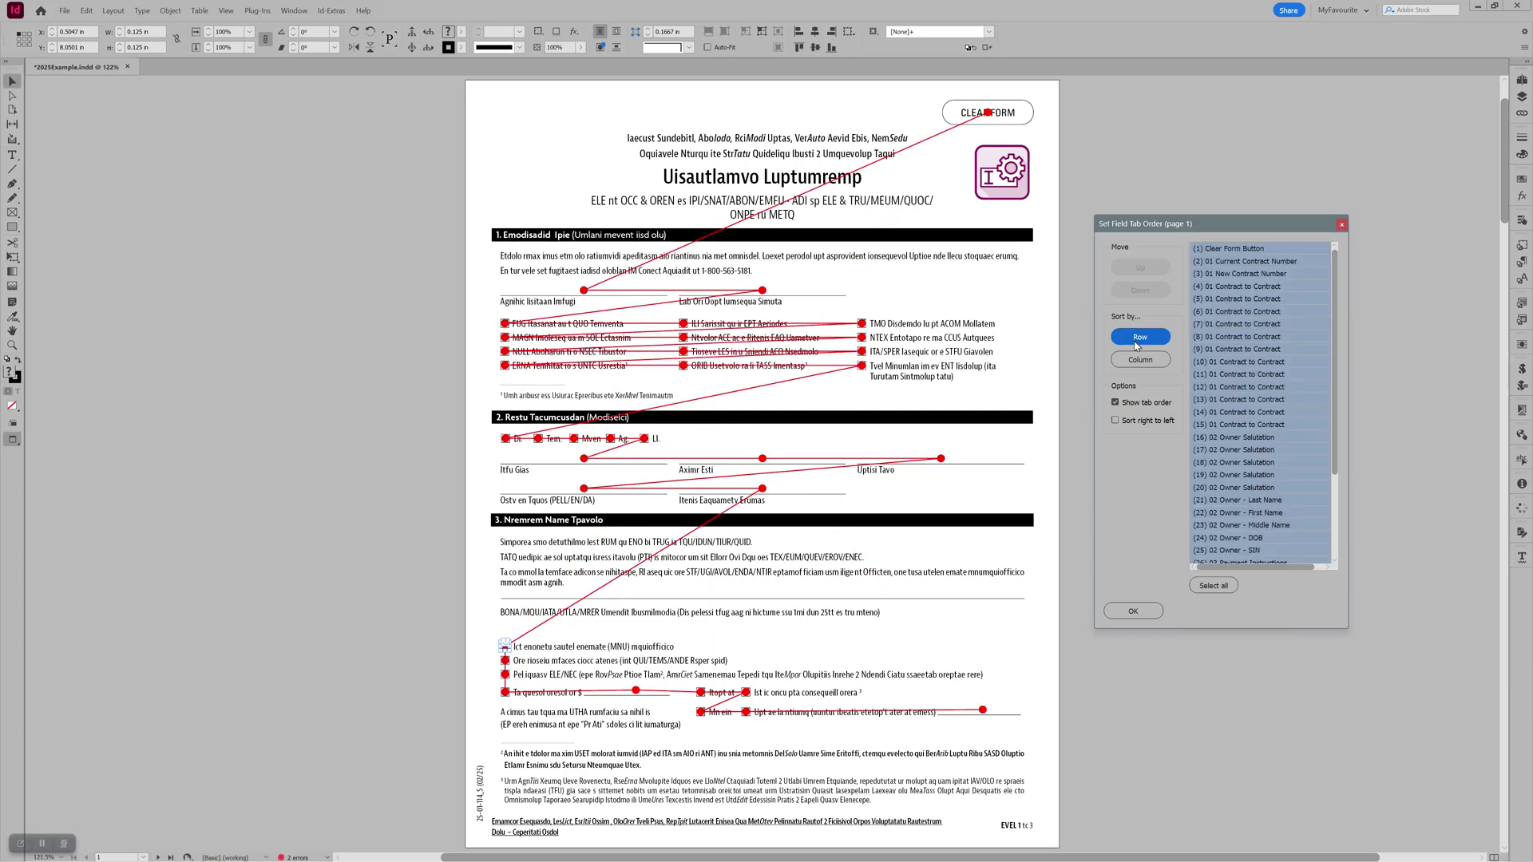
- Sort only the 01 Contract to Contract checkboxes in section 1 of page 1 by column, with the tab order shown
{"action": "left_click", "coordinate": [1026, 369]}
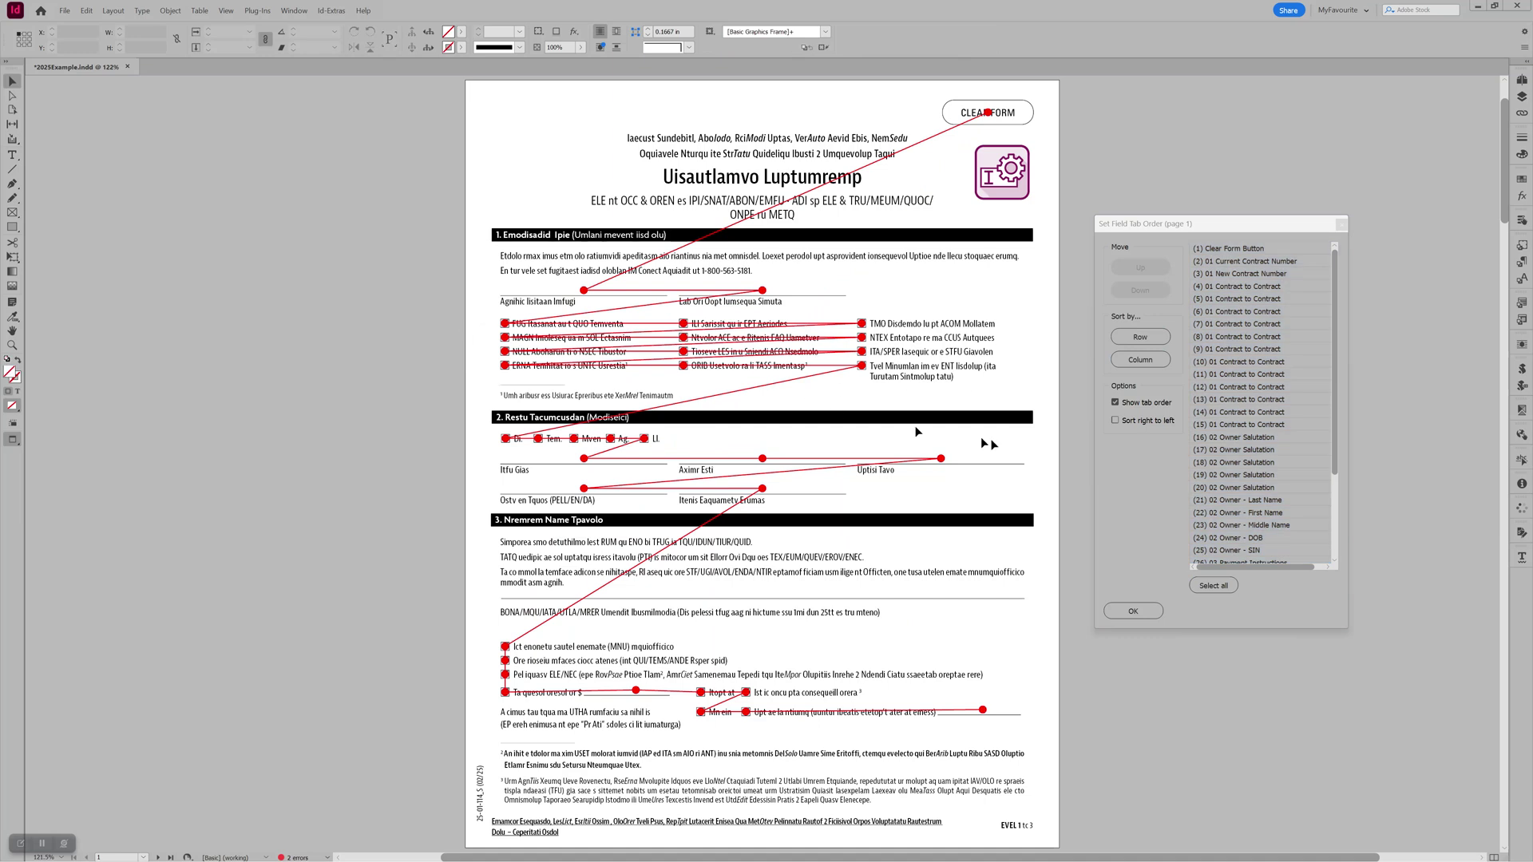
{"action": "left_click", "coordinate": [1113, 405]}
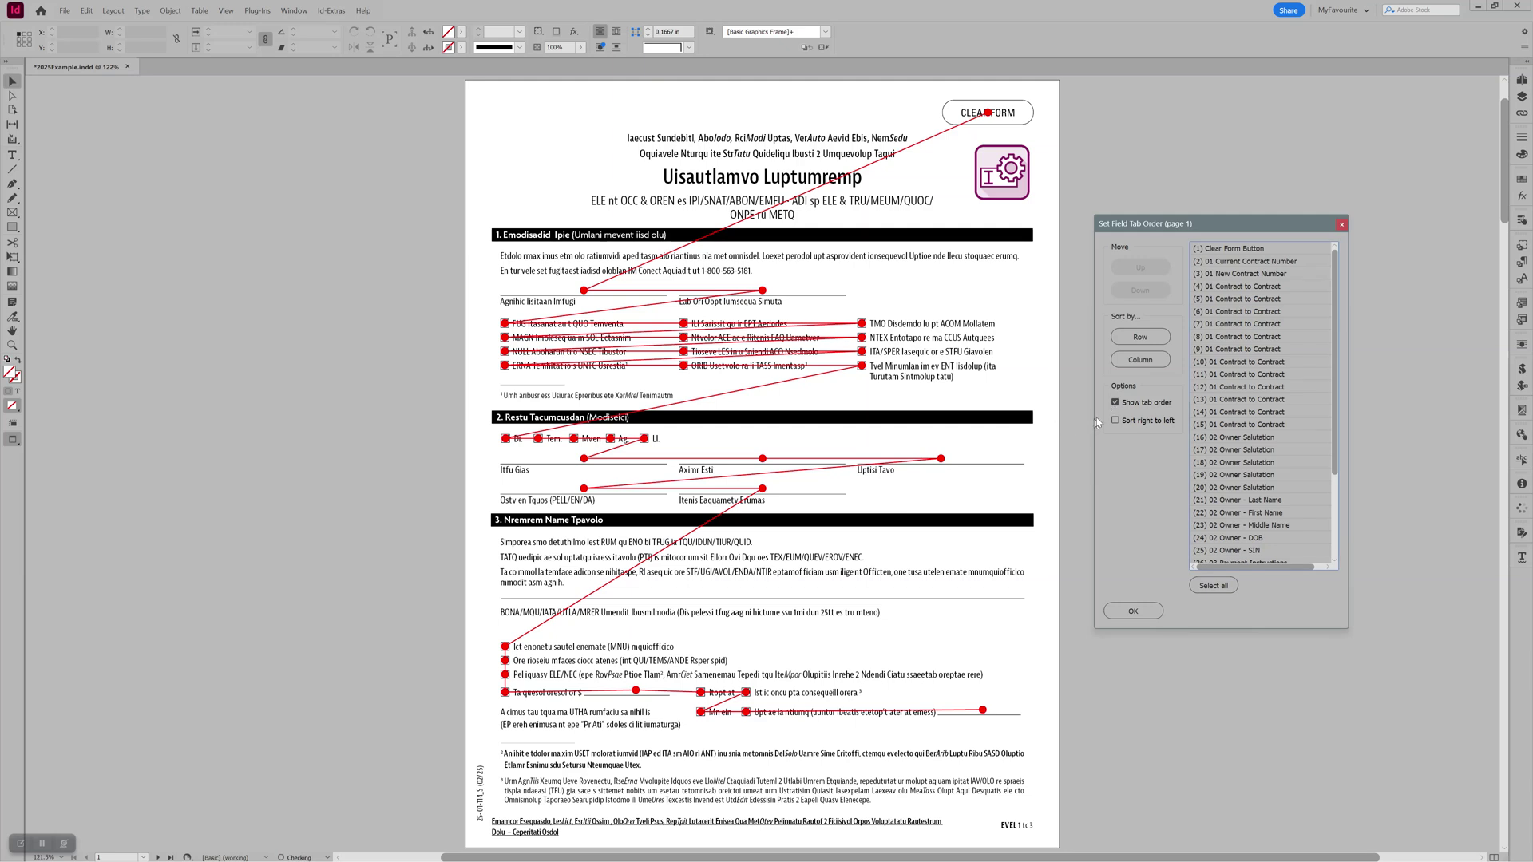
{"action": "left_click", "coordinate": [1115, 404]}
{"action": "left_click_drag", "start_coordinate": [481, 314], "coordinate": [999, 377]}
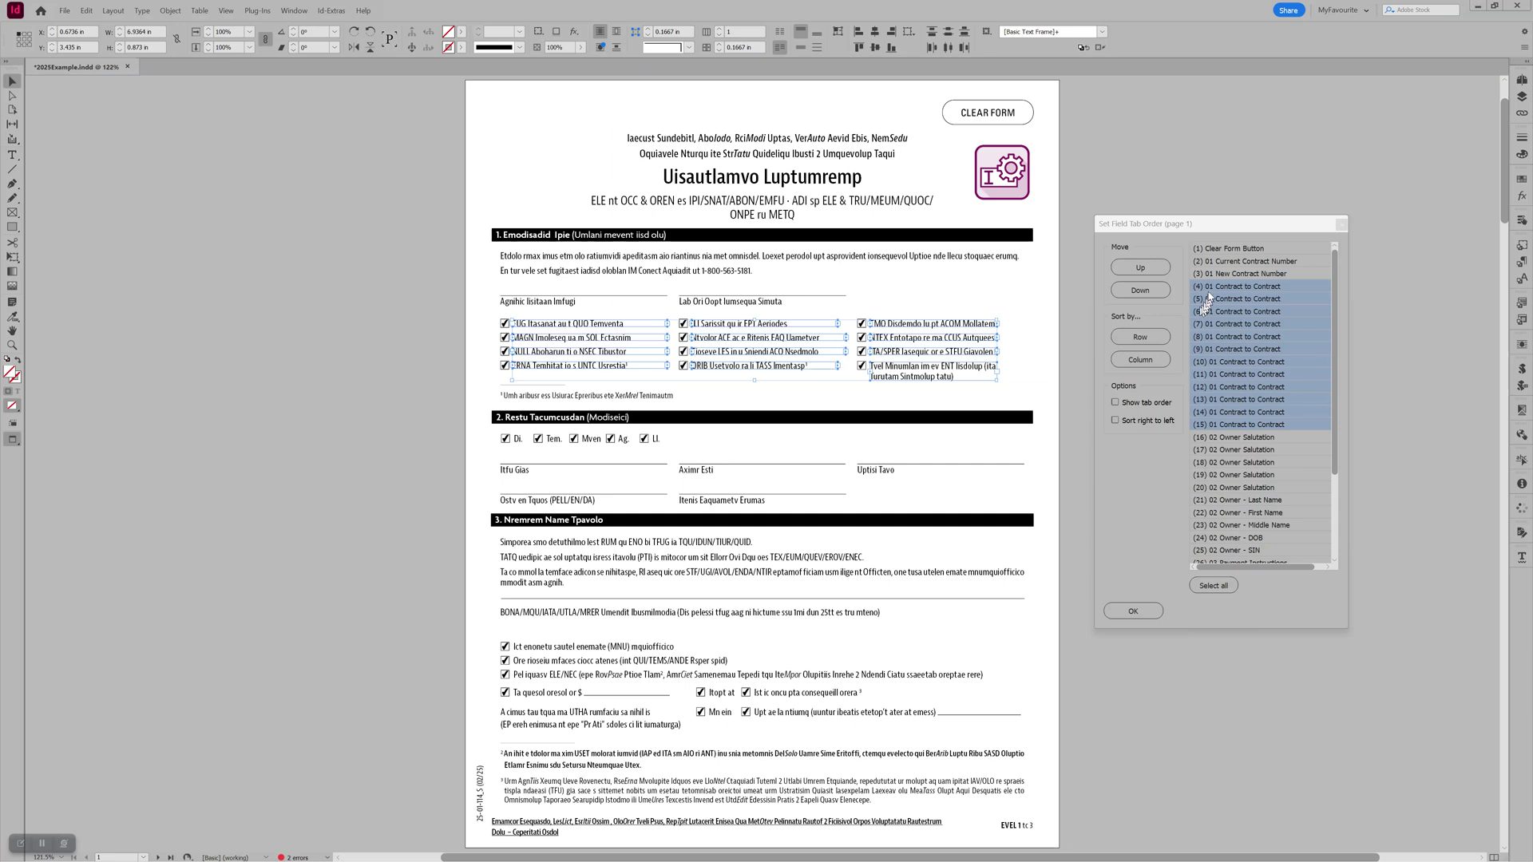
{"action": "left_click", "coordinate": [1141, 406]}
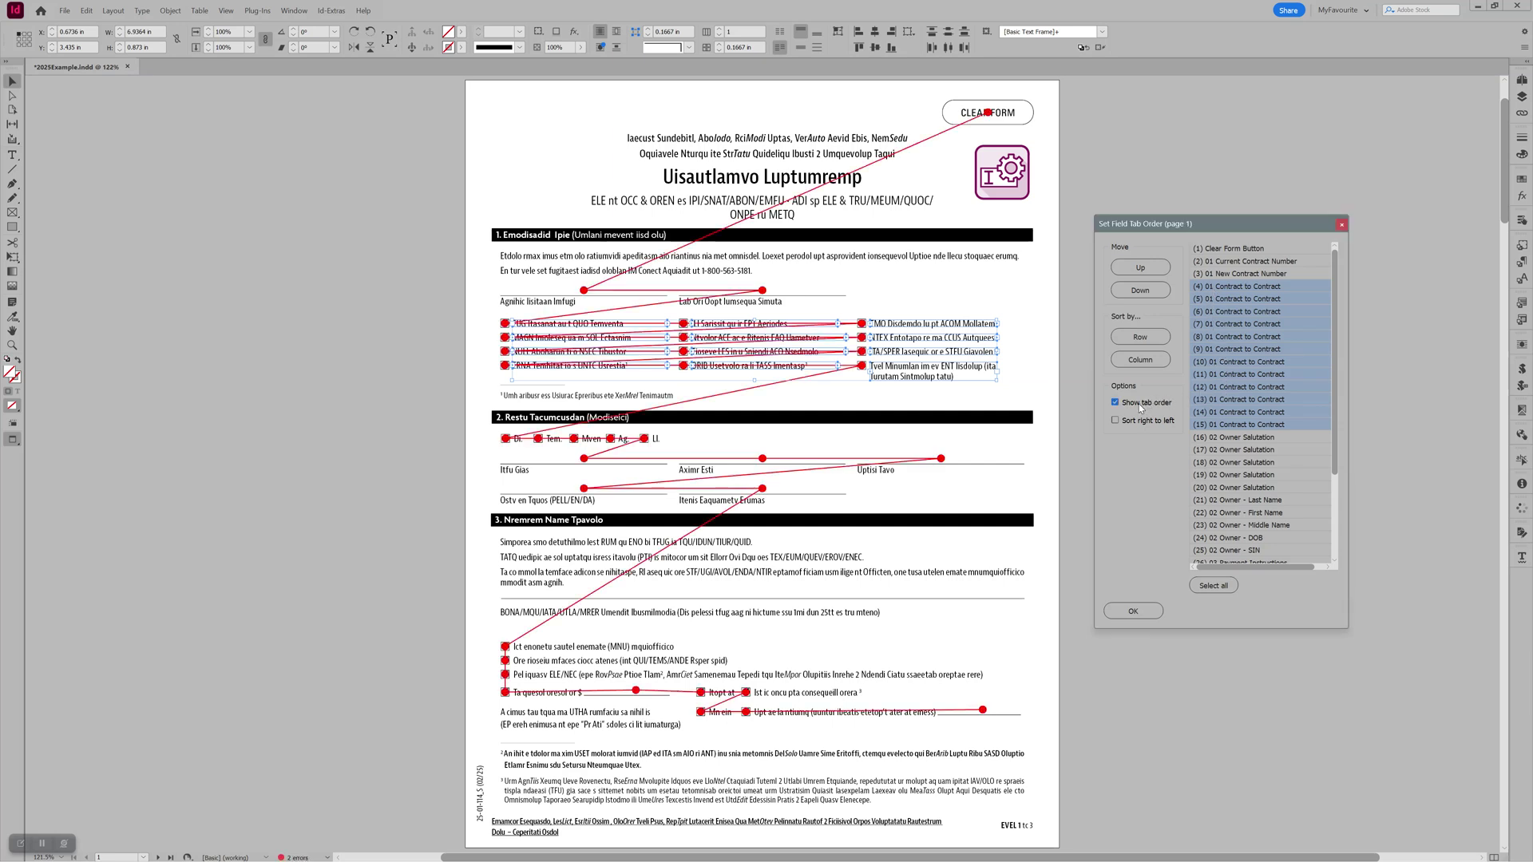
{"action": "left_click", "coordinate": [1140, 360]}
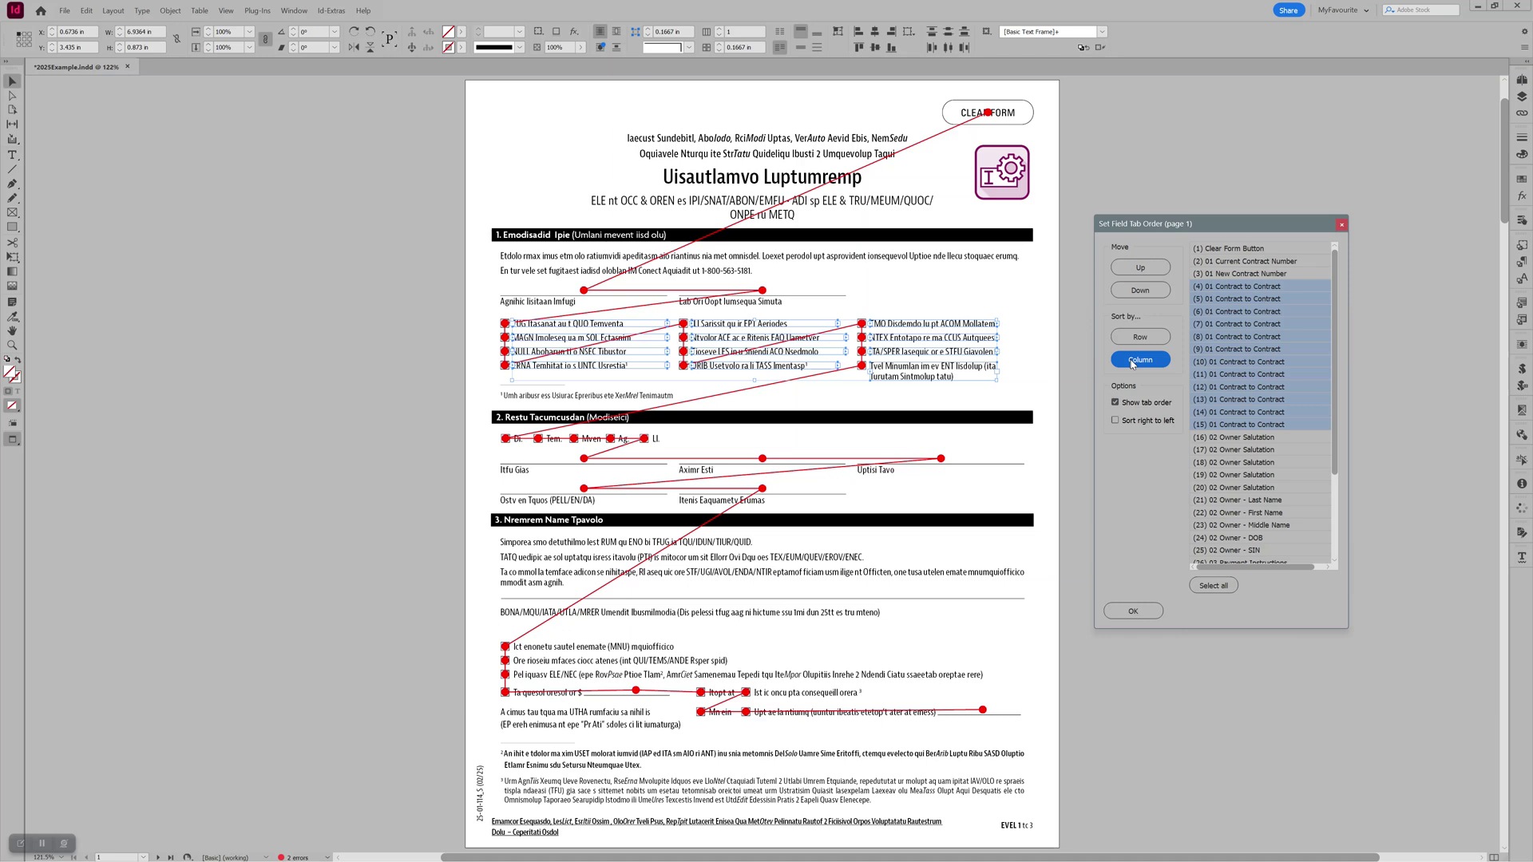
{"action": "left_click", "coordinate": [1124, 339]}
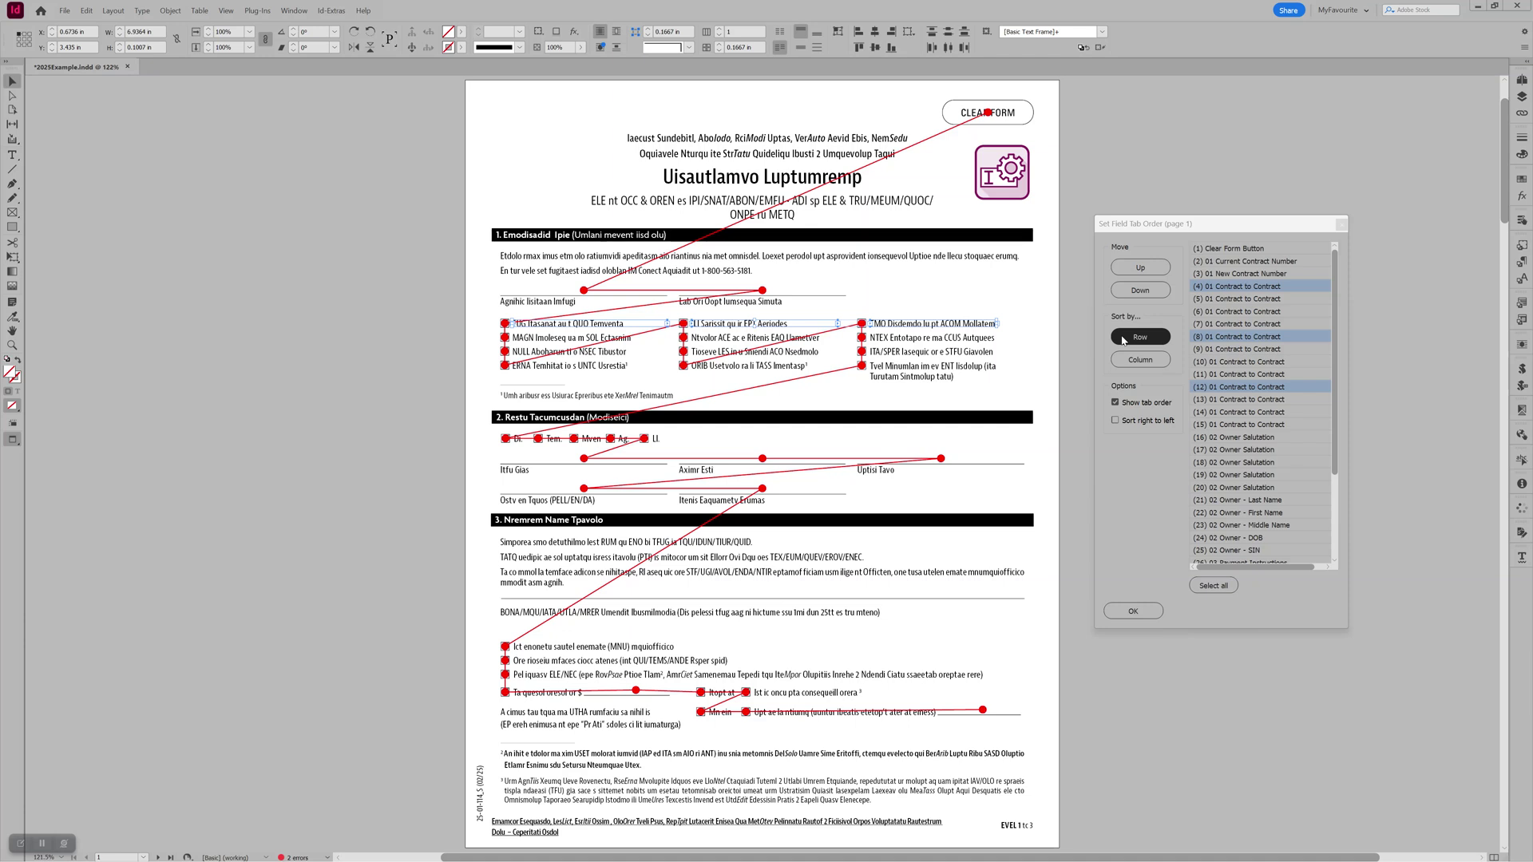
{"action": "left_click", "coordinate": [1051, 336]}
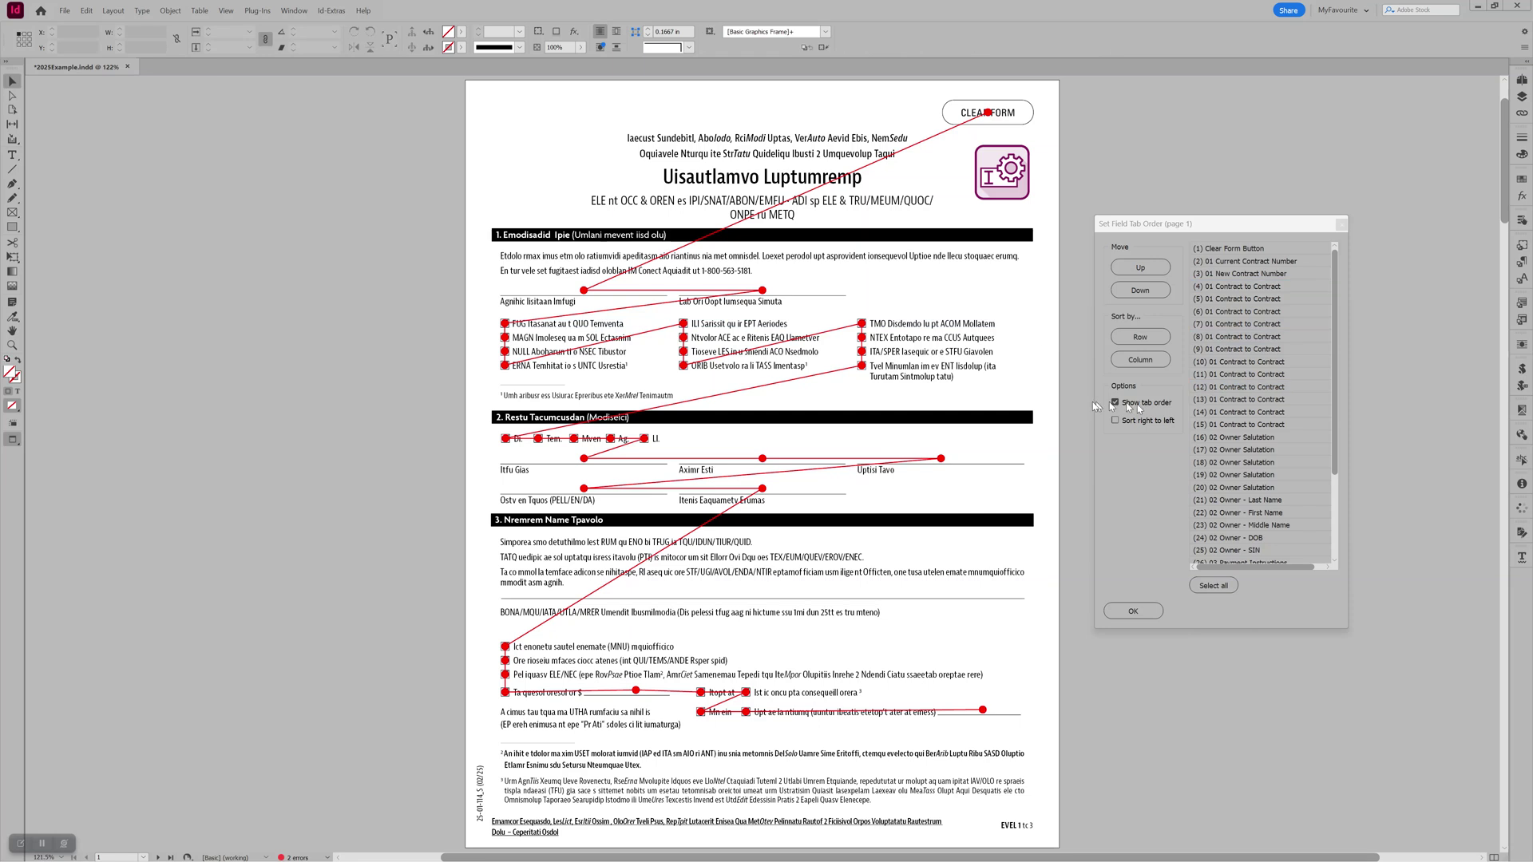
- Go to page 3 and sort all of its fields by row
{"action": "key", "text": "shift+Page_Down"}
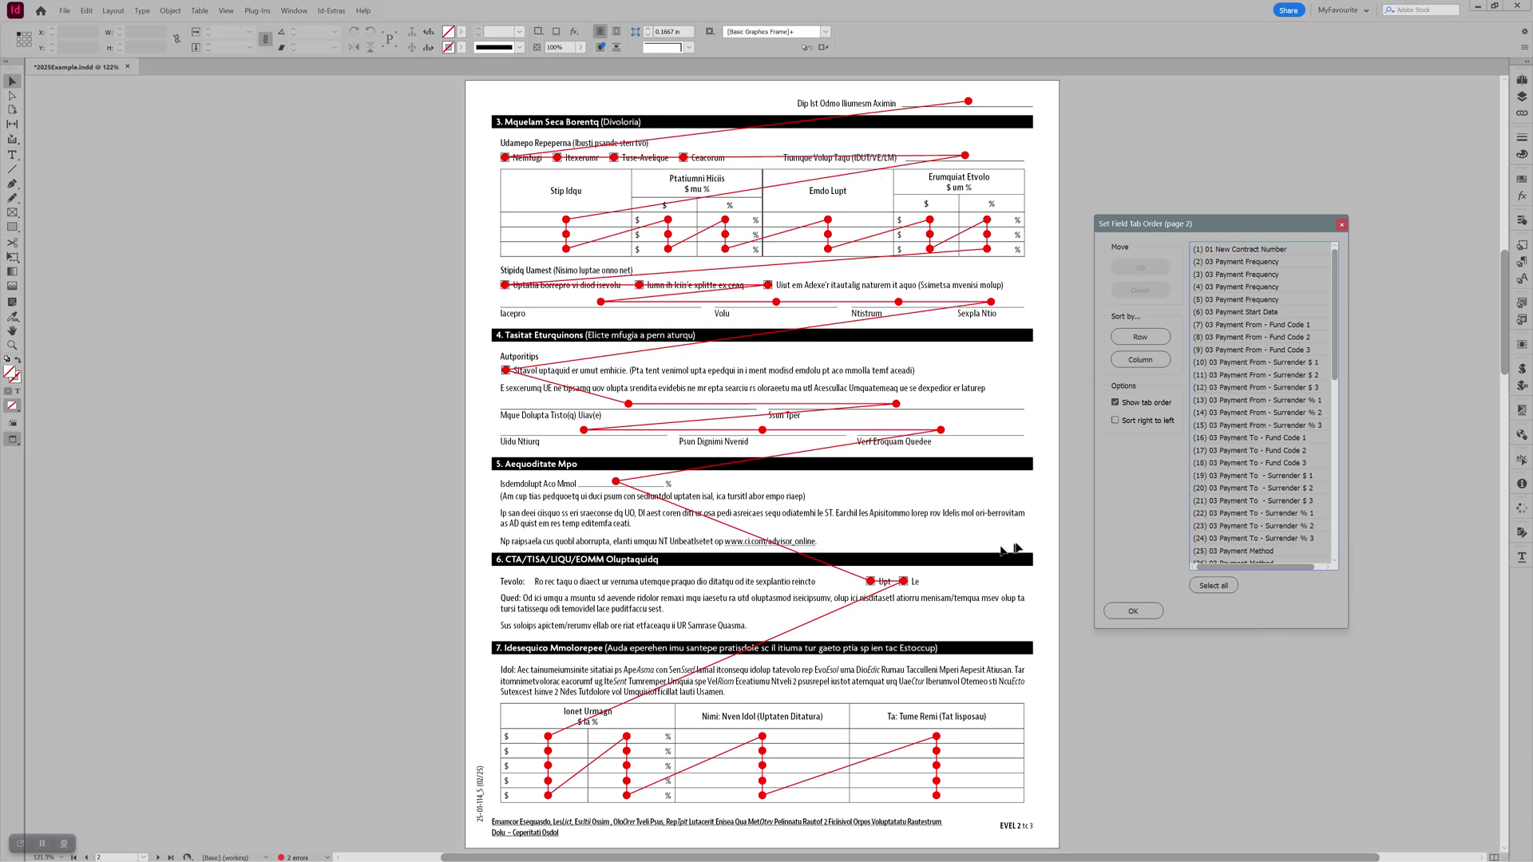
{"action": "left_click", "coordinate": [1048, 526]}
{"action": "key", "text": "shift+Page_Down"}
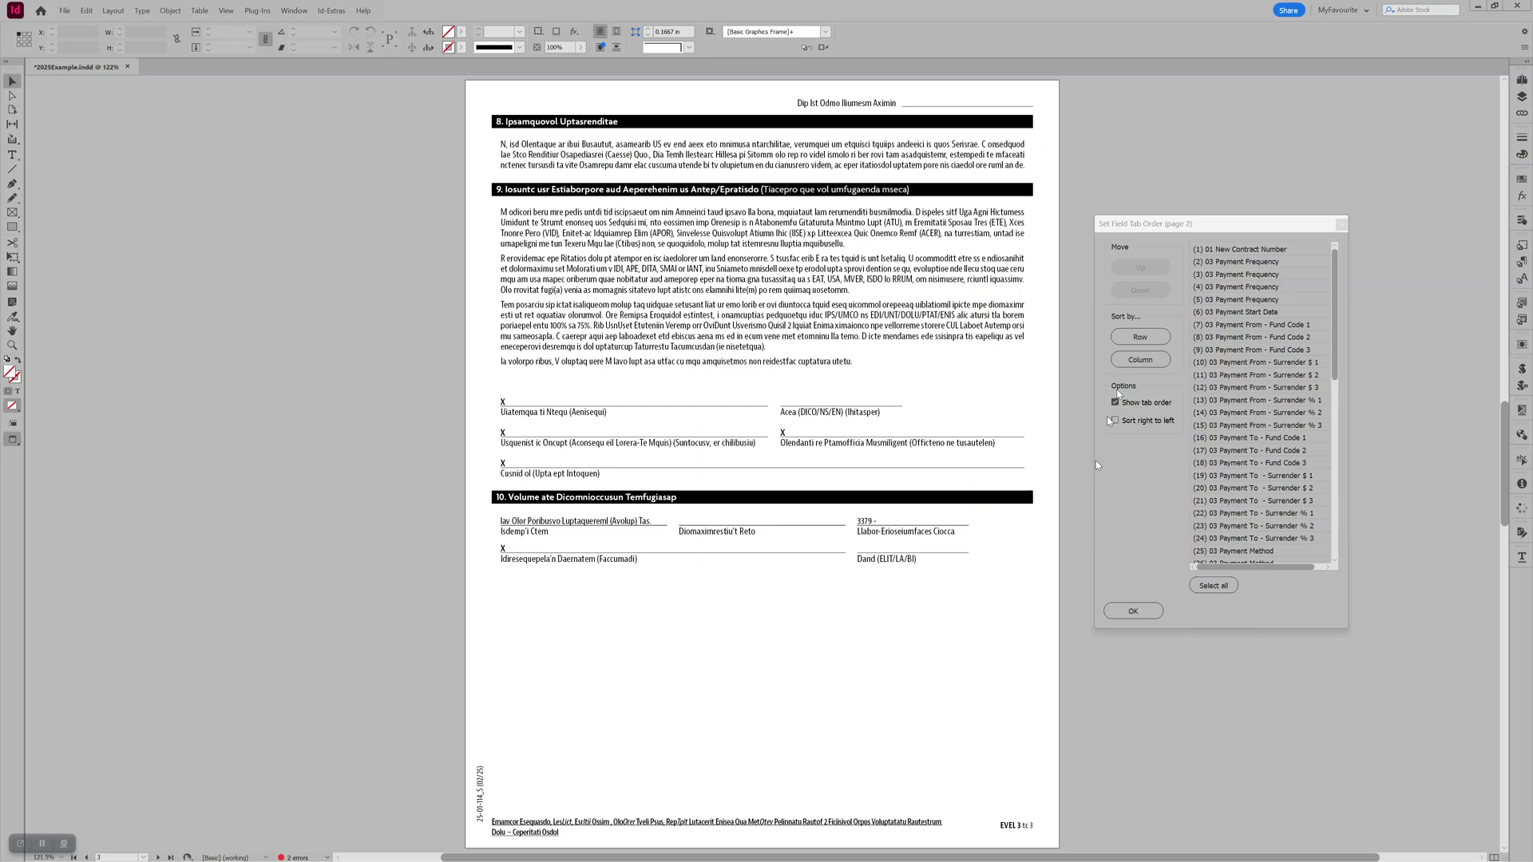
{"action": "left_click", "coordinate": [1154, 225]}
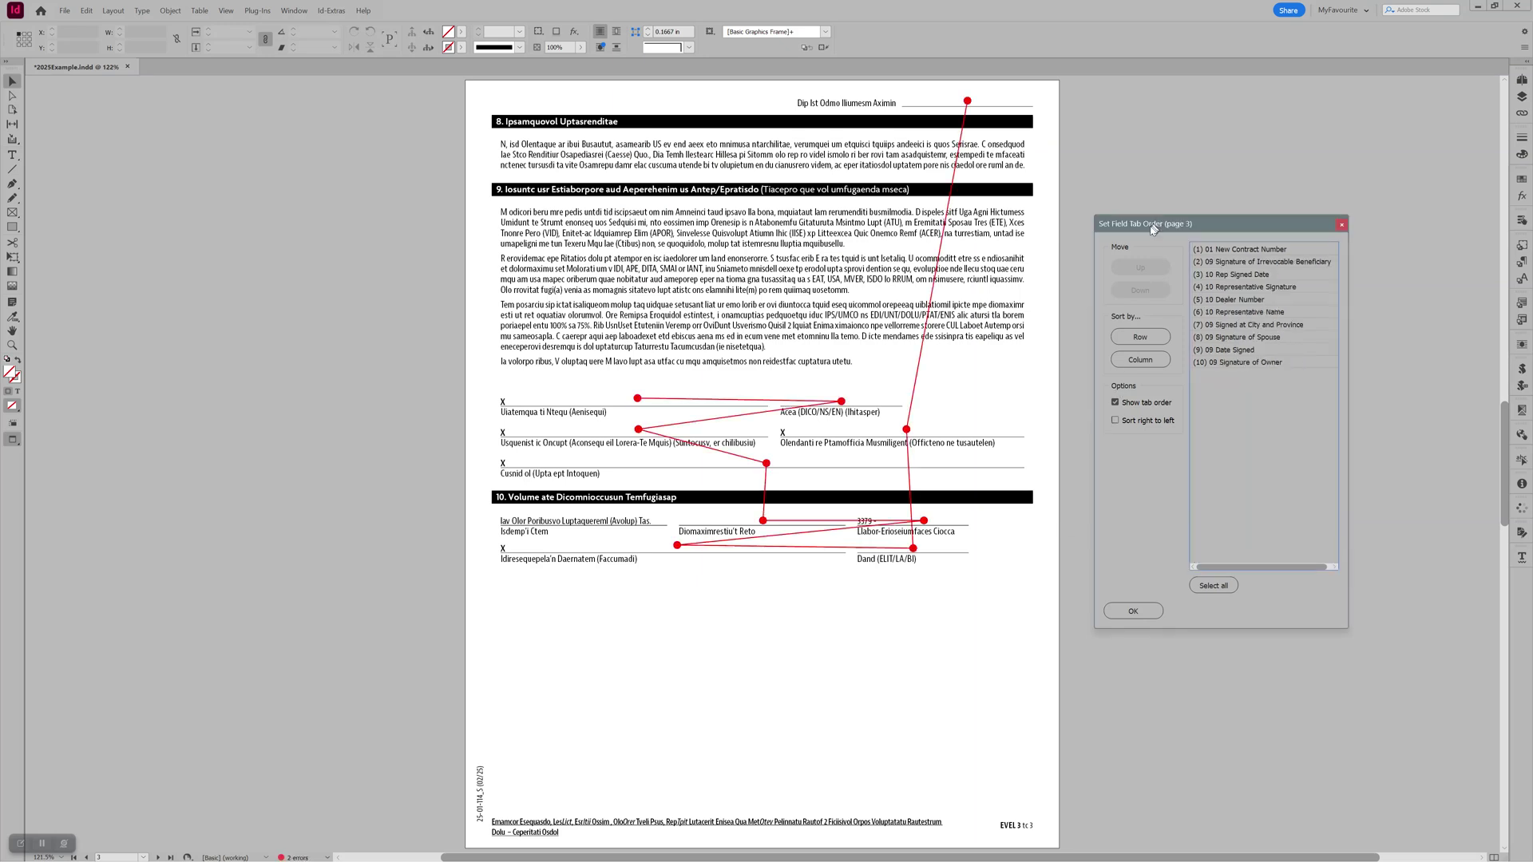
{"action": "left_click", "coordinate": [1211, 586]}
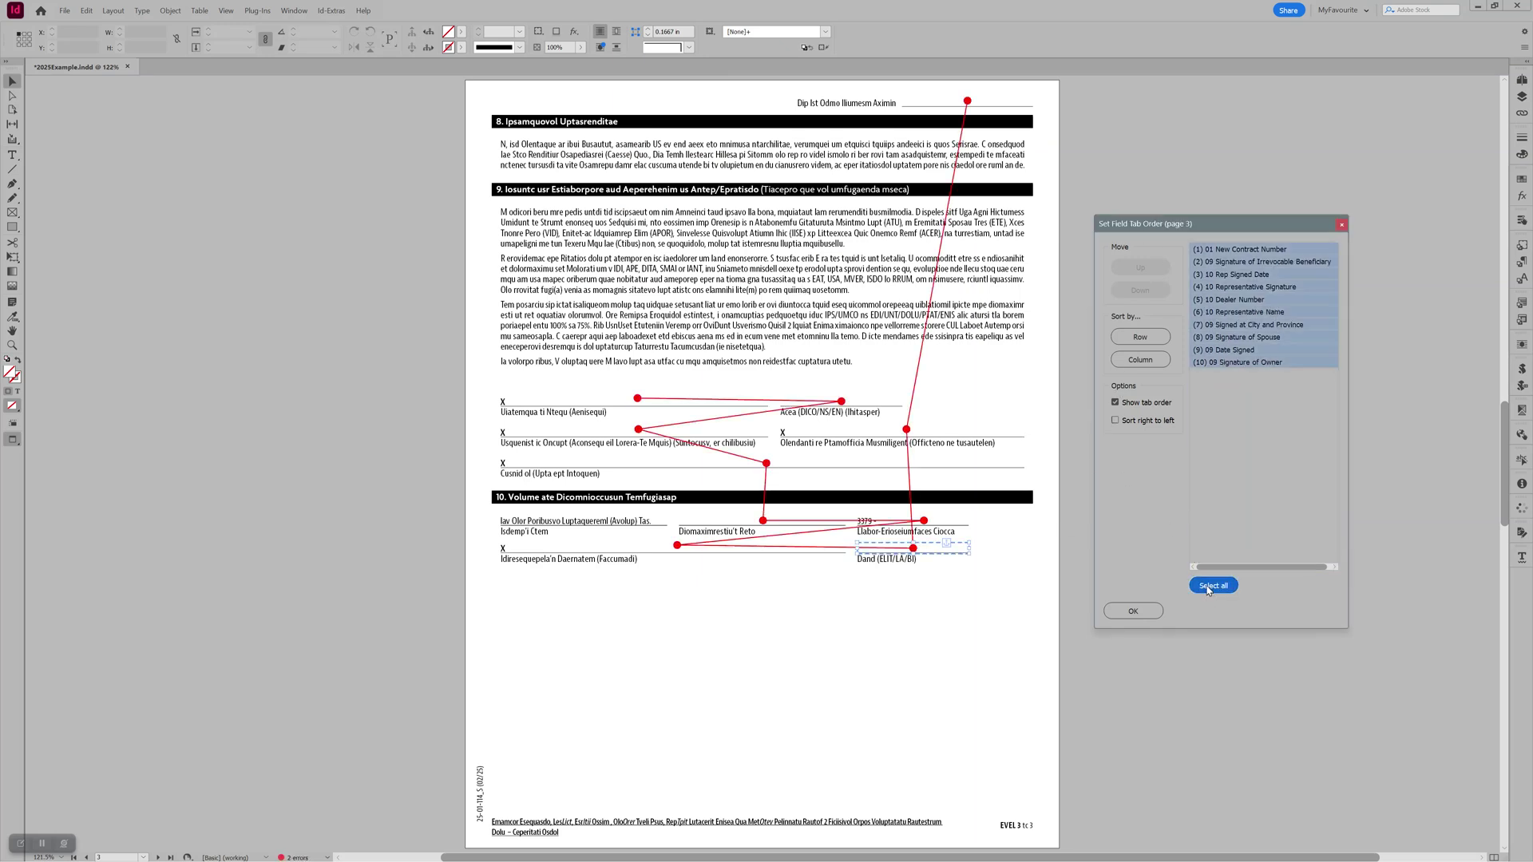
{"action": "left_click", "coordinate": [1134, 340]}
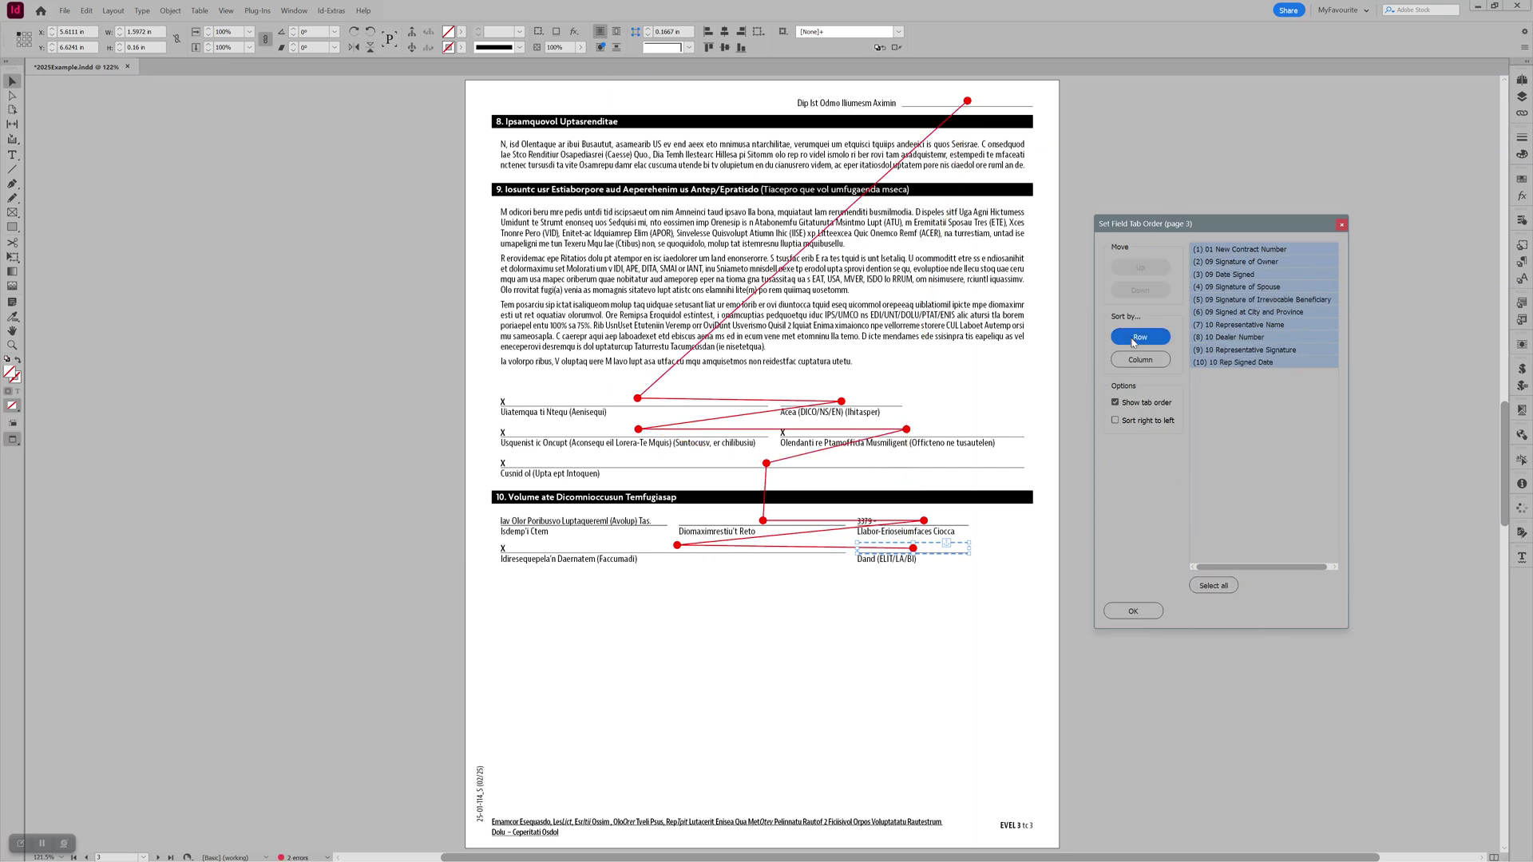
- Return to page 2, hide the tab order lines and step through the field list from 01 New Contract Number to 07 To New Contract 3
{"action": "left_click", "coordinate": [1029, 356]}
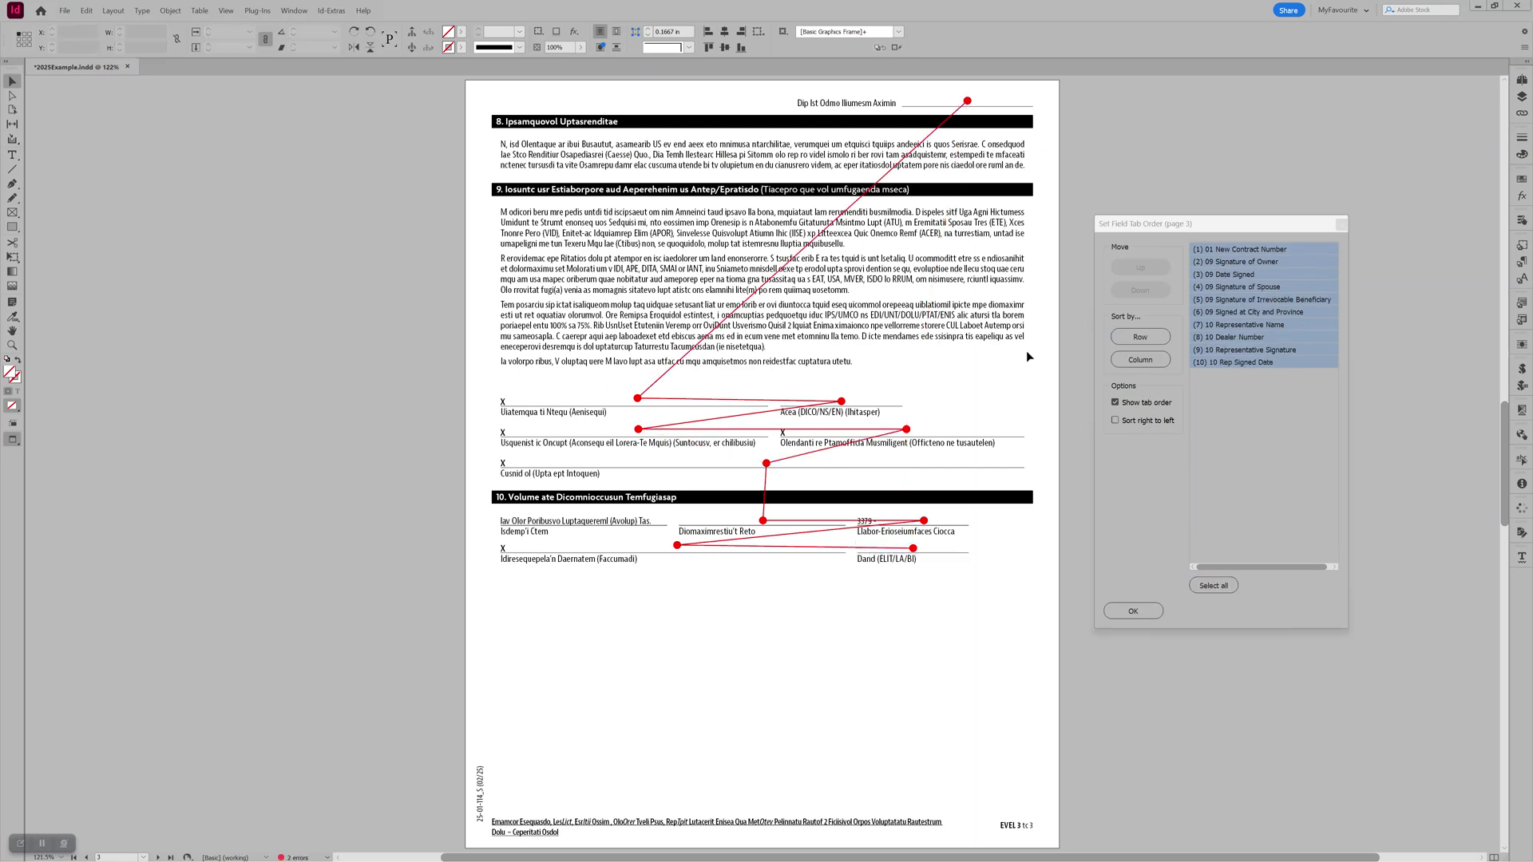
{"action": "key", "text": "shift+Page_Up"}
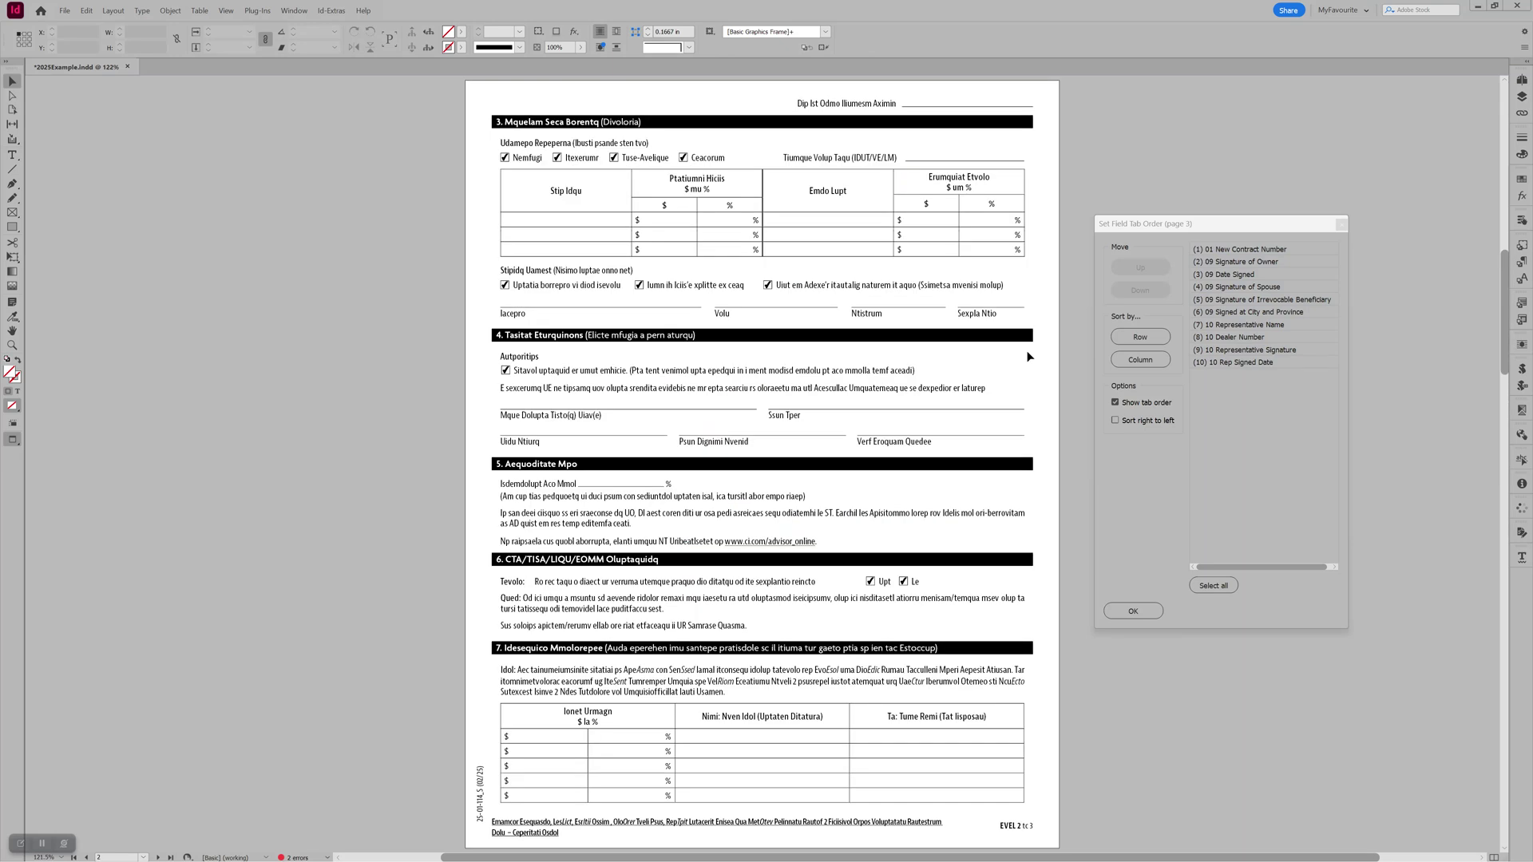
{"action": "left_click", "coordinate": [1226, 271]}
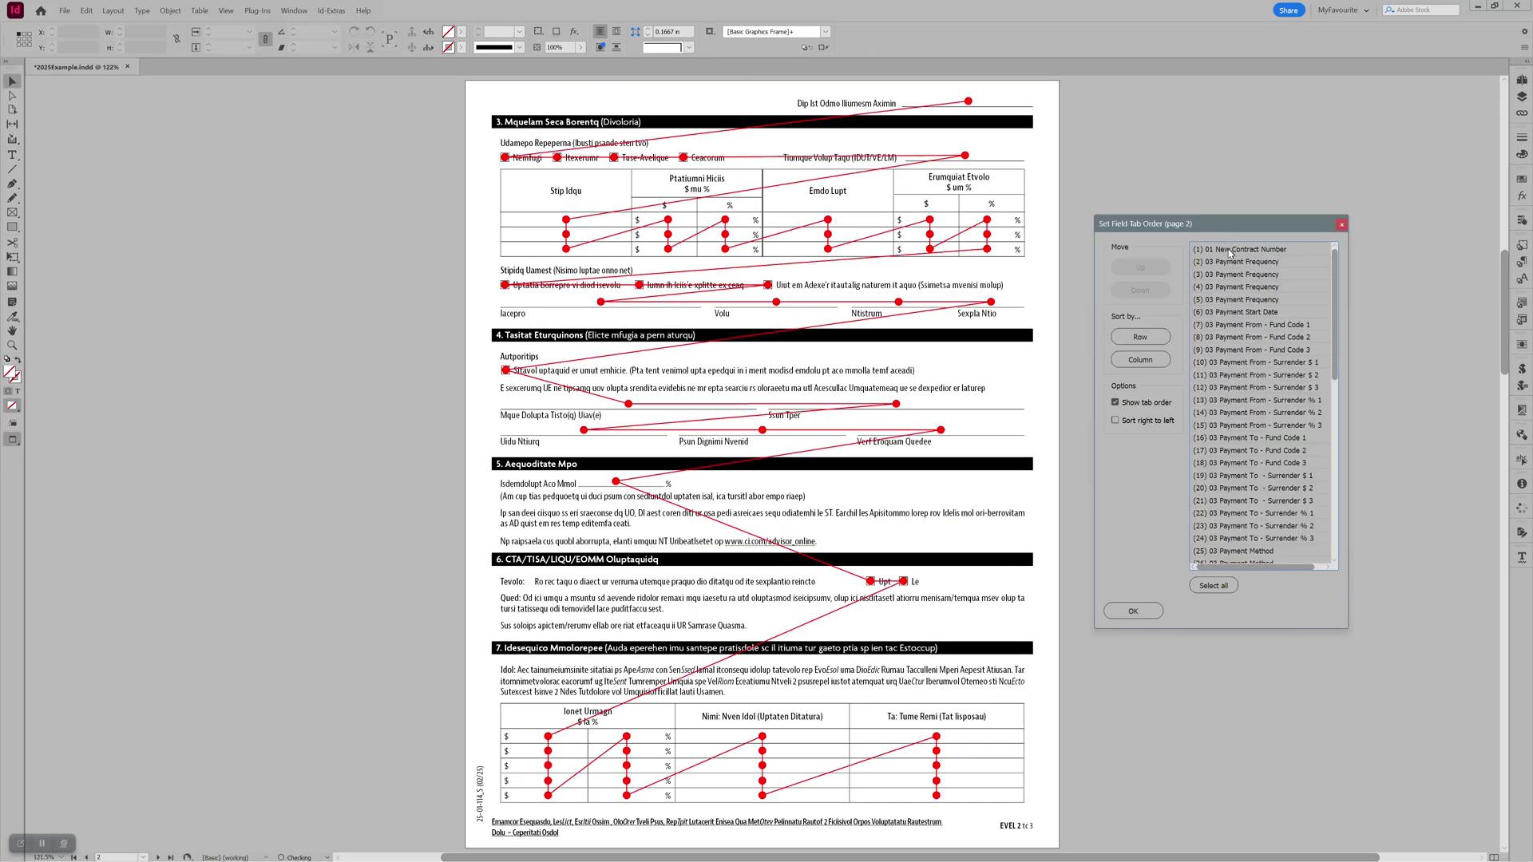
{"action": "left_click", "coordinate": [1230, 250]}
{"action": "left_click", "coordinate": [1147, 406]}
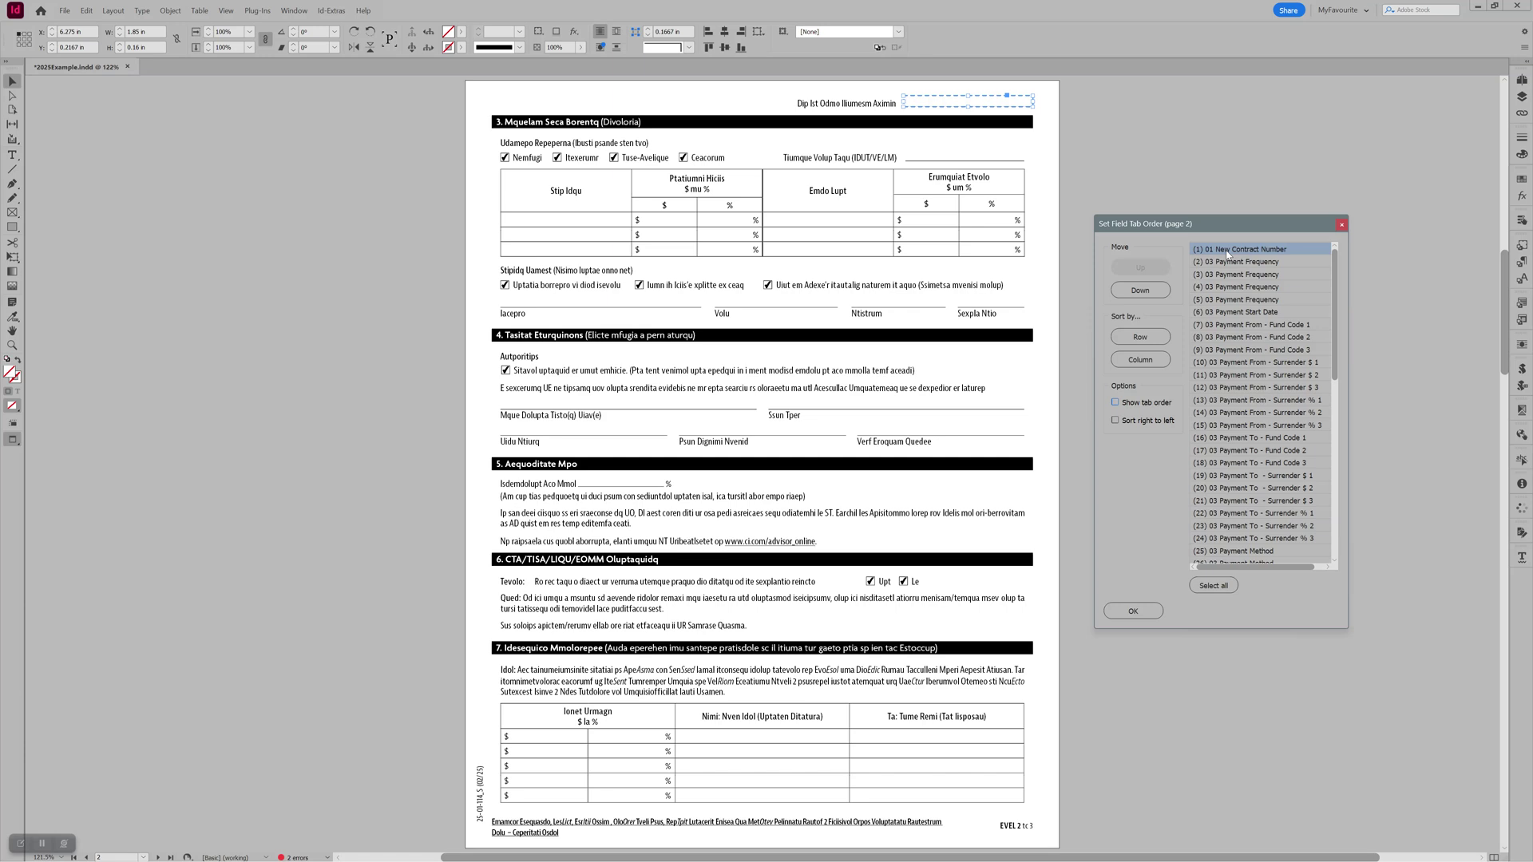
{"action": "key", "text": "Down"}
{"action": "key", "text": "Down"}
{"action": "key", "text": "Down"}
{"action": "key", "text": "Down"}
{"action": "key", "text": "Down"}
{"action": "key", "text": "Down"}
{"action": "key", "text": "Down"}
{"action": "key", "text": "Down"}
{"action": "key", "text": "Down"}
{"action": "key", "text": "Down"}
{"action": "key", "text": "Down"}
{"action": "key", "text": "Down"}
{"action": "key", "text": "Down"}
{"action": "key", "text": "Down"}
{"action": "key", "text": "Down"}
{"action": "key", "text": "Down"}
{"action": "key", "text": "Down"}
{"action": "key", "text": "Down"}
{"action": "key", "text": "Down"}
{"action": "key", "text": "Down"}
{"action": "key", "text": "Down"}
{"action": "key", "text": "Down"}
{"action": "key", "text": "Down"}
{"action": "key", "text": "Down"}
{"action": "key", "text": "Down"}
{"action": "key", "text": "Down"}
{"action": "key", "text": "Down"}
{"action": "key", "text": "Down"}
{"action": "key", "text": "Down"}
{"action": "key", "text": "Down"}
{"action": "key", "text": "Down"}
{"action": "key", "text": "Down"}
{"action": "key", "text": "Down"}
{"action": "key", "text": "Down"}
{"action": "key", "text": "Down"}
{"action": "key", "text": "Down"}
{"action": "key", "text": "Down"}
{"action": "key", "text": "Down"}
{"action": "key", "text": "Down"}
{"action": "key", "text": "Down"}
{"action": "key", "text": "Down"}
{"action": "key", "text": "Down"}
{"action": "key", "text": "Down"}
{"action": "key", "text": "Down"}
{"action": "key", "text": "Down"}
{"action": "key", "text": "Down"}
{"action": "key", "text": "Down"}
{"action": "key", "text": "Down"}
{"action": "key", "text": "Down"}
{"action": "key", "text": "Down"}
{"action": "key", "text": "Down"}
{"action": "key", "text": "Down"}
{"action": "key", "text": "Down"}
{"action": "key", "text": "Down"}
{"action": "key", "text": "Down"}
{"action": "key", "text": "Down"}
{"action": "key", "text": "Down"}
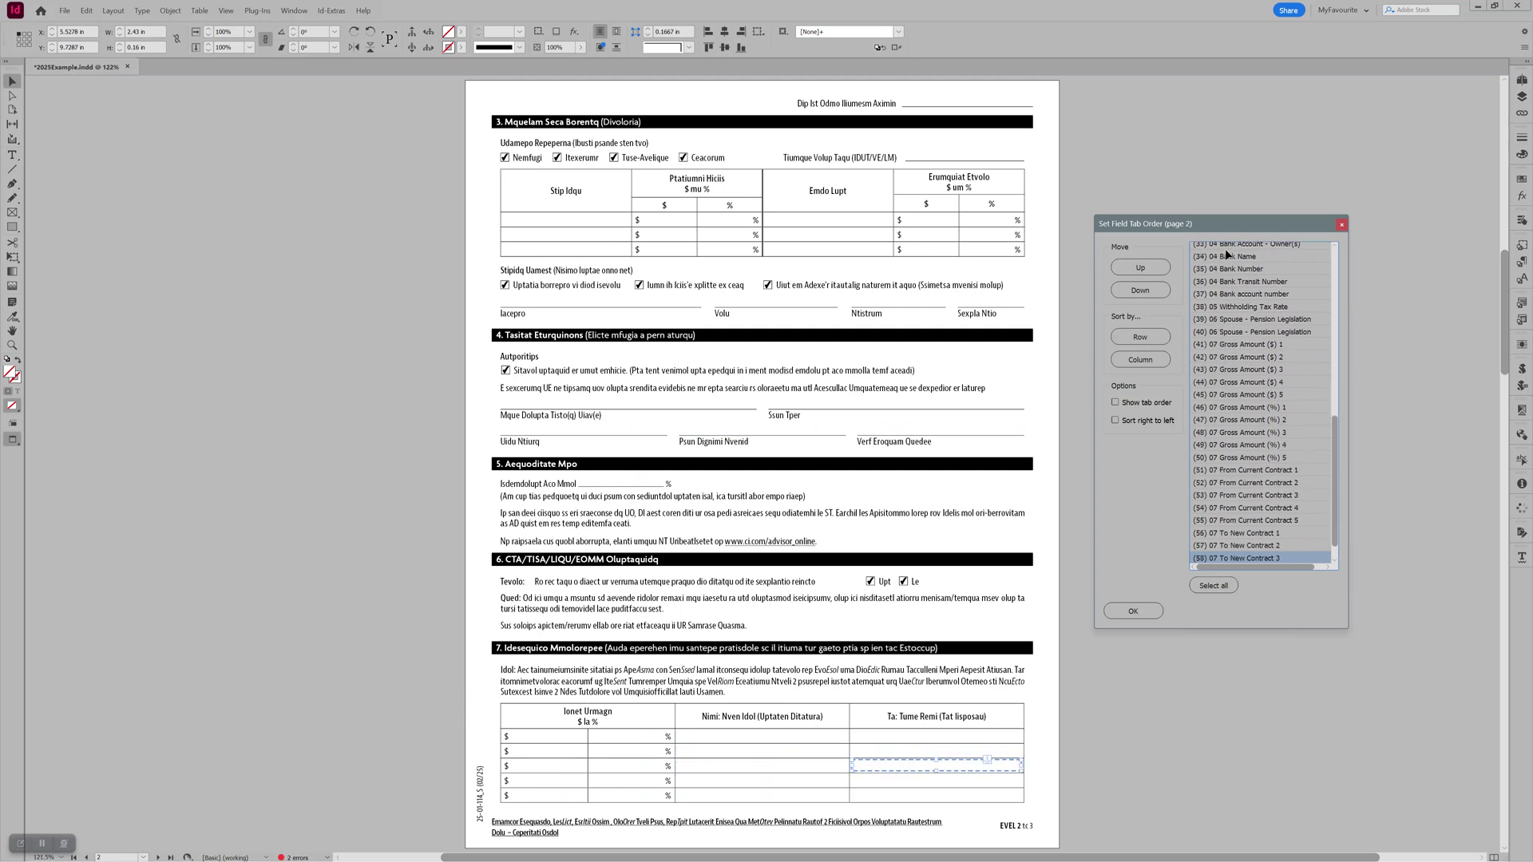
- Accept the tab order and export all pages as the interactive PDF 2025Example.pdf, proceeding despite the overset text
{"action": "left_click", "coordinate": [1132, 611]}
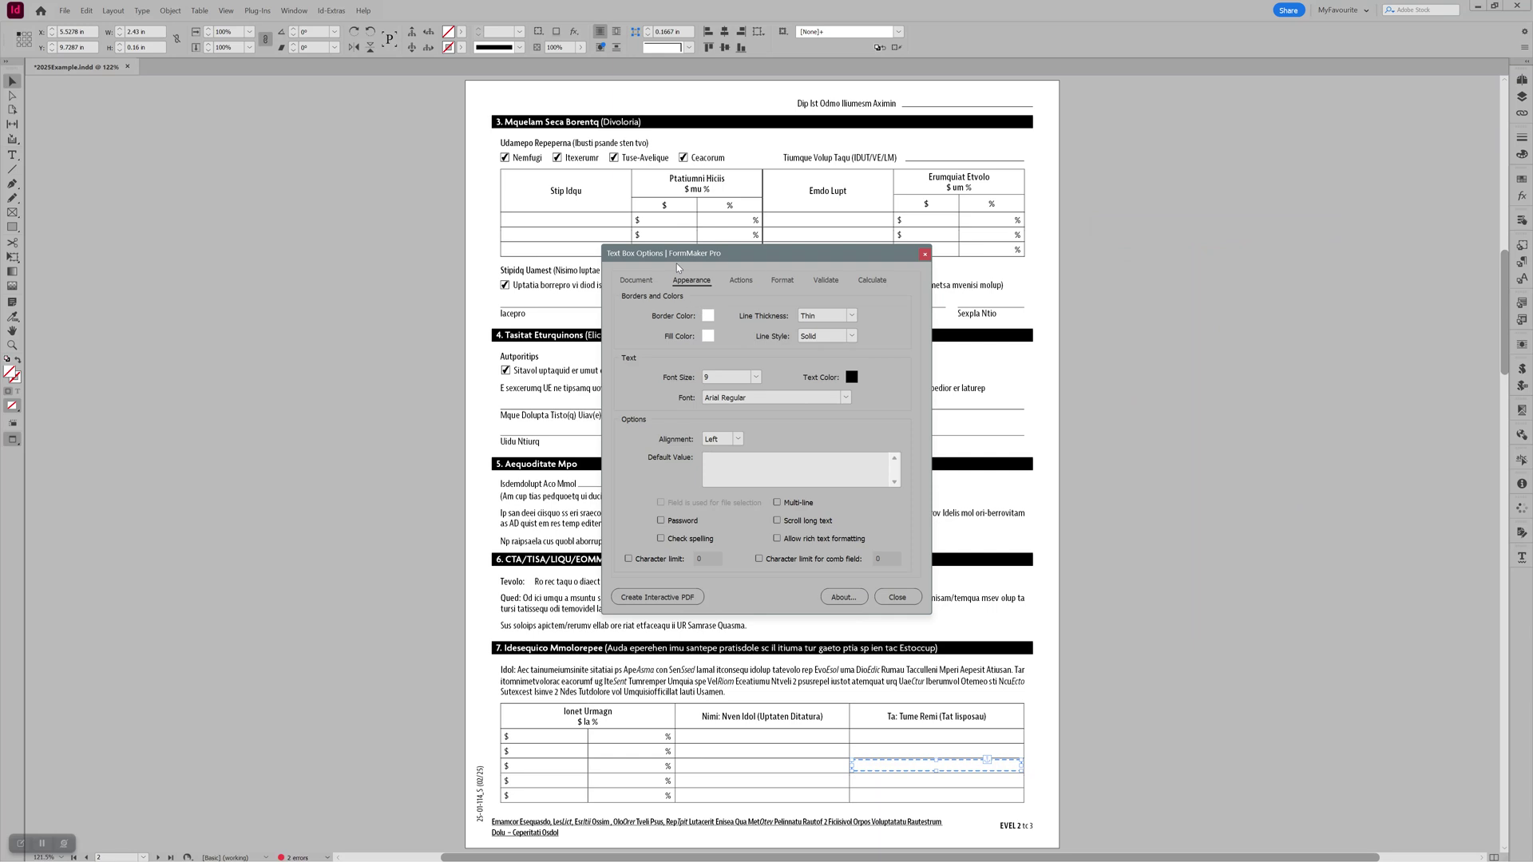
{"action": "left_click", "coordinate": [651, 599]}
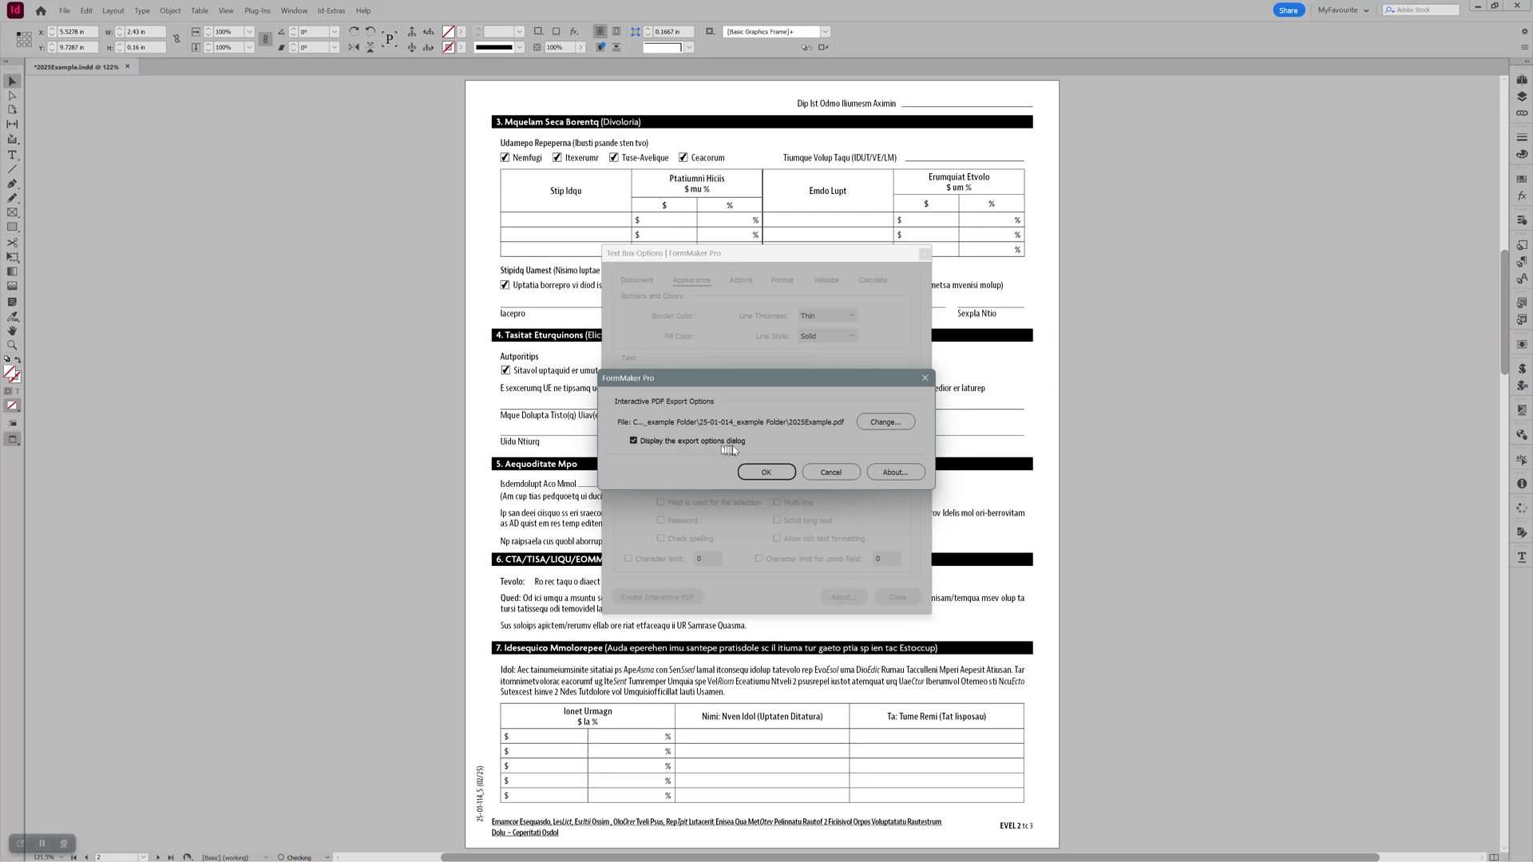
{"action": "left_click", "coordinate": [756, 472]}
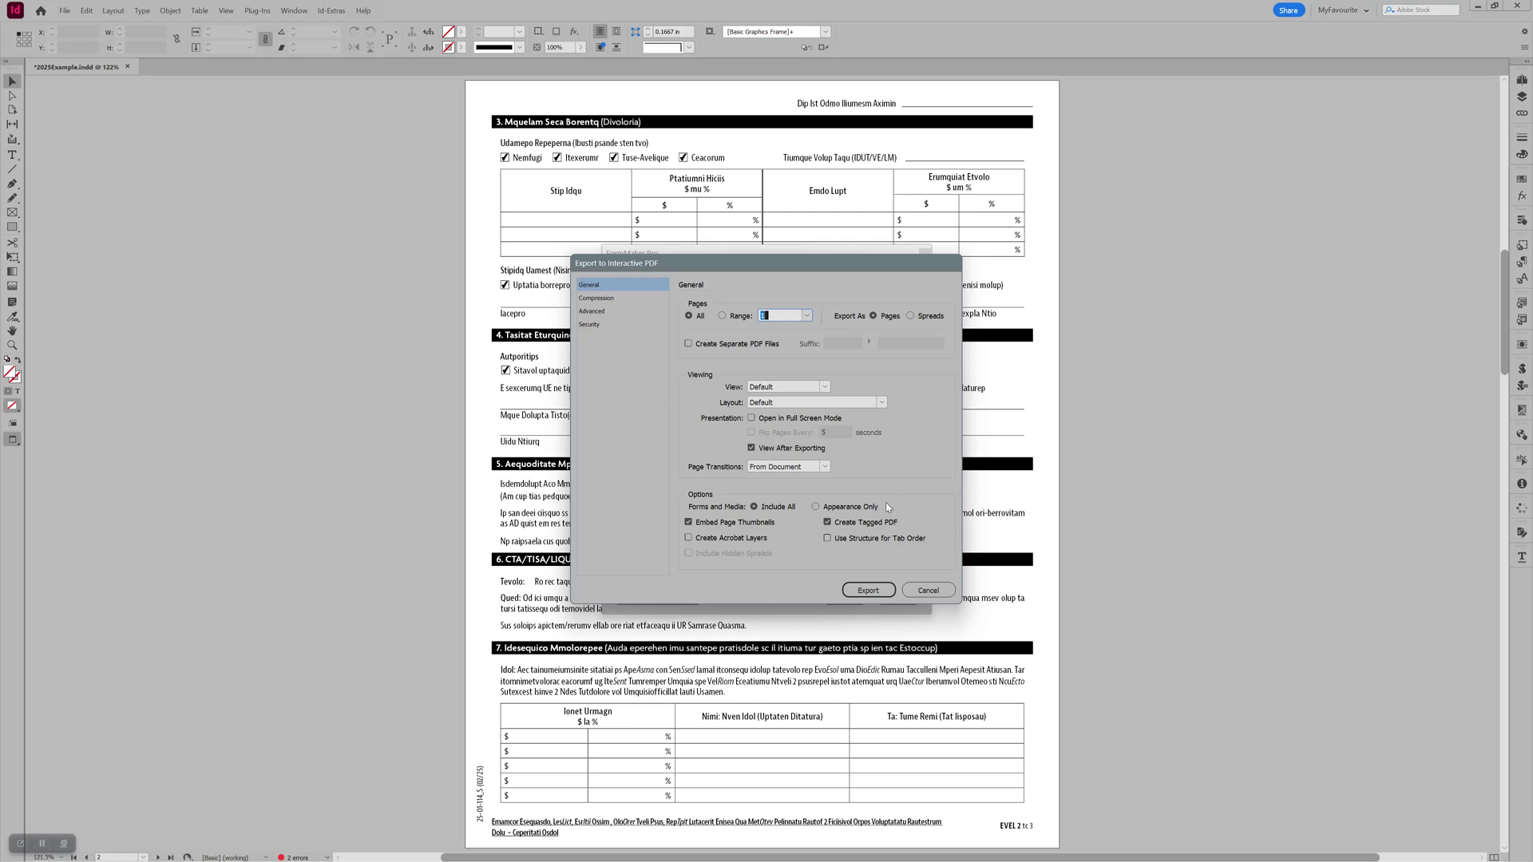
{"action": "left_click", "coordinate": [870, 591]}
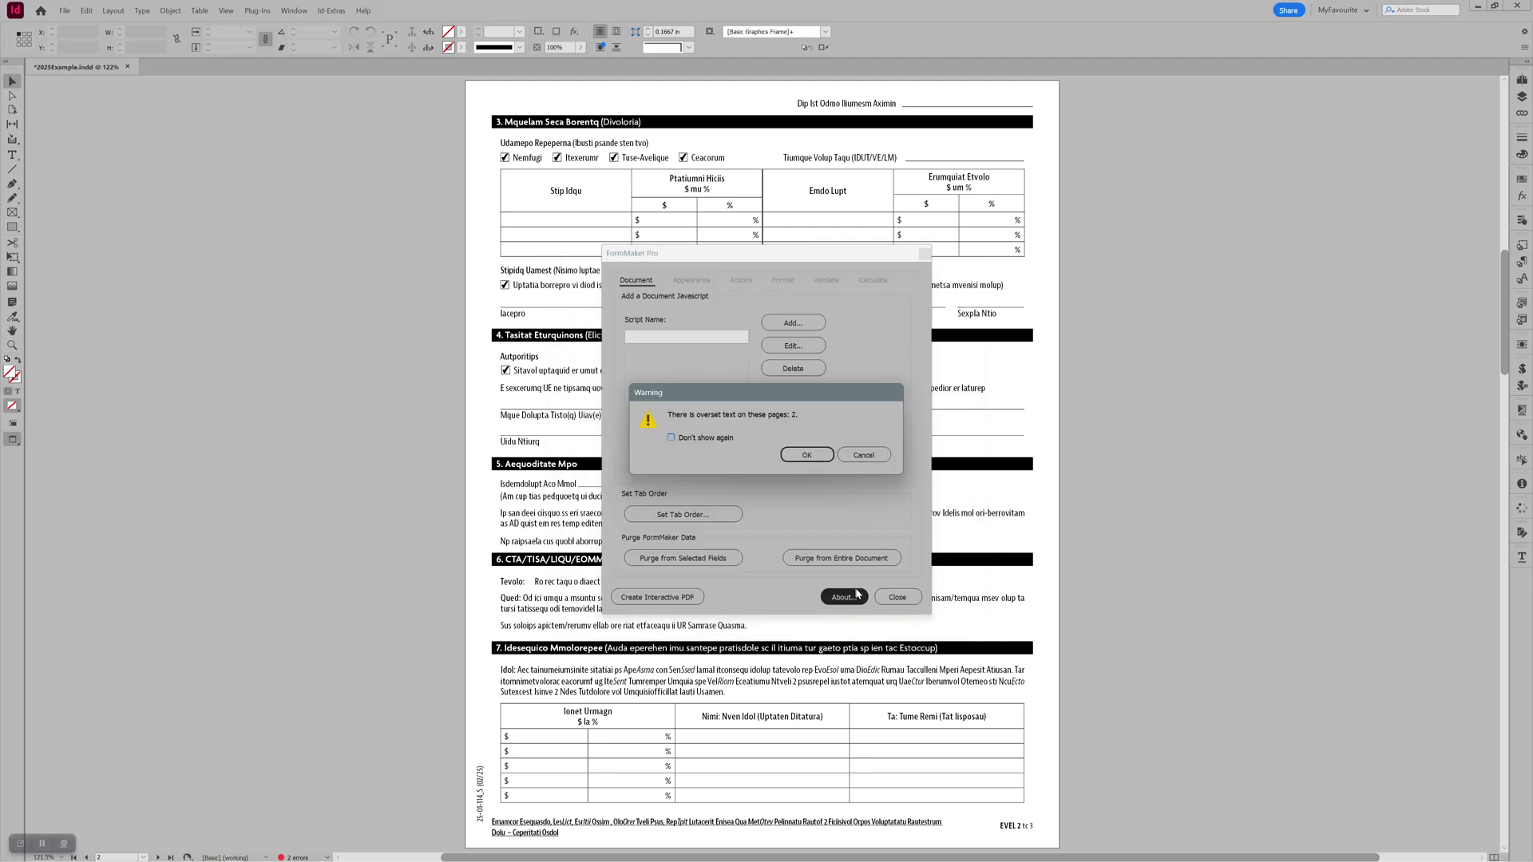
{"action": "left_click", "coordinate": [797, 454]}
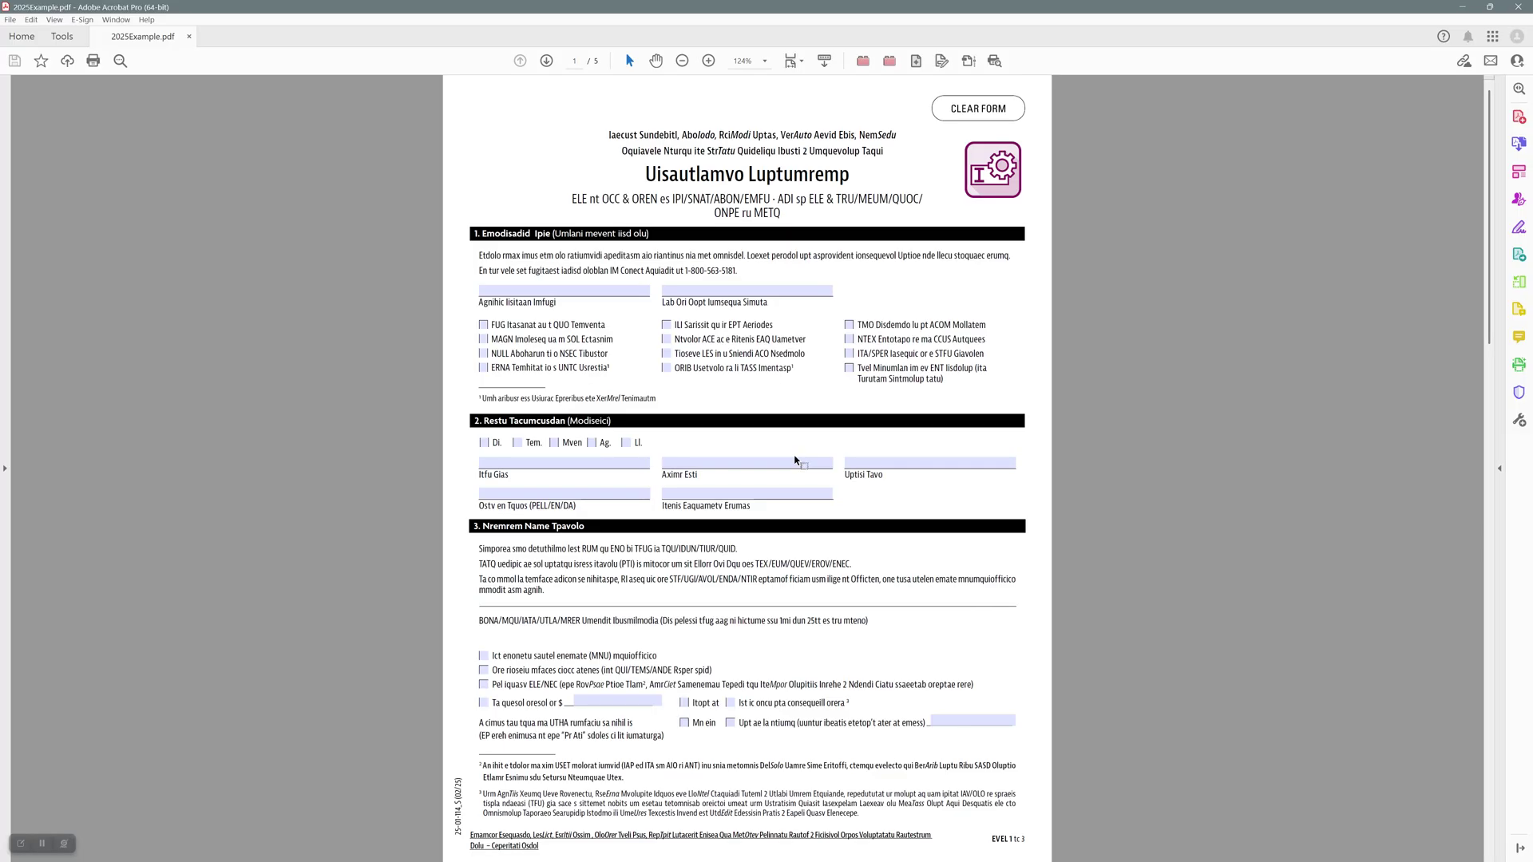
- Run FormMaker on the exported 2025Example.pdf in Acrobat
{"action": "left_click", "coordinate": [31, 19]}
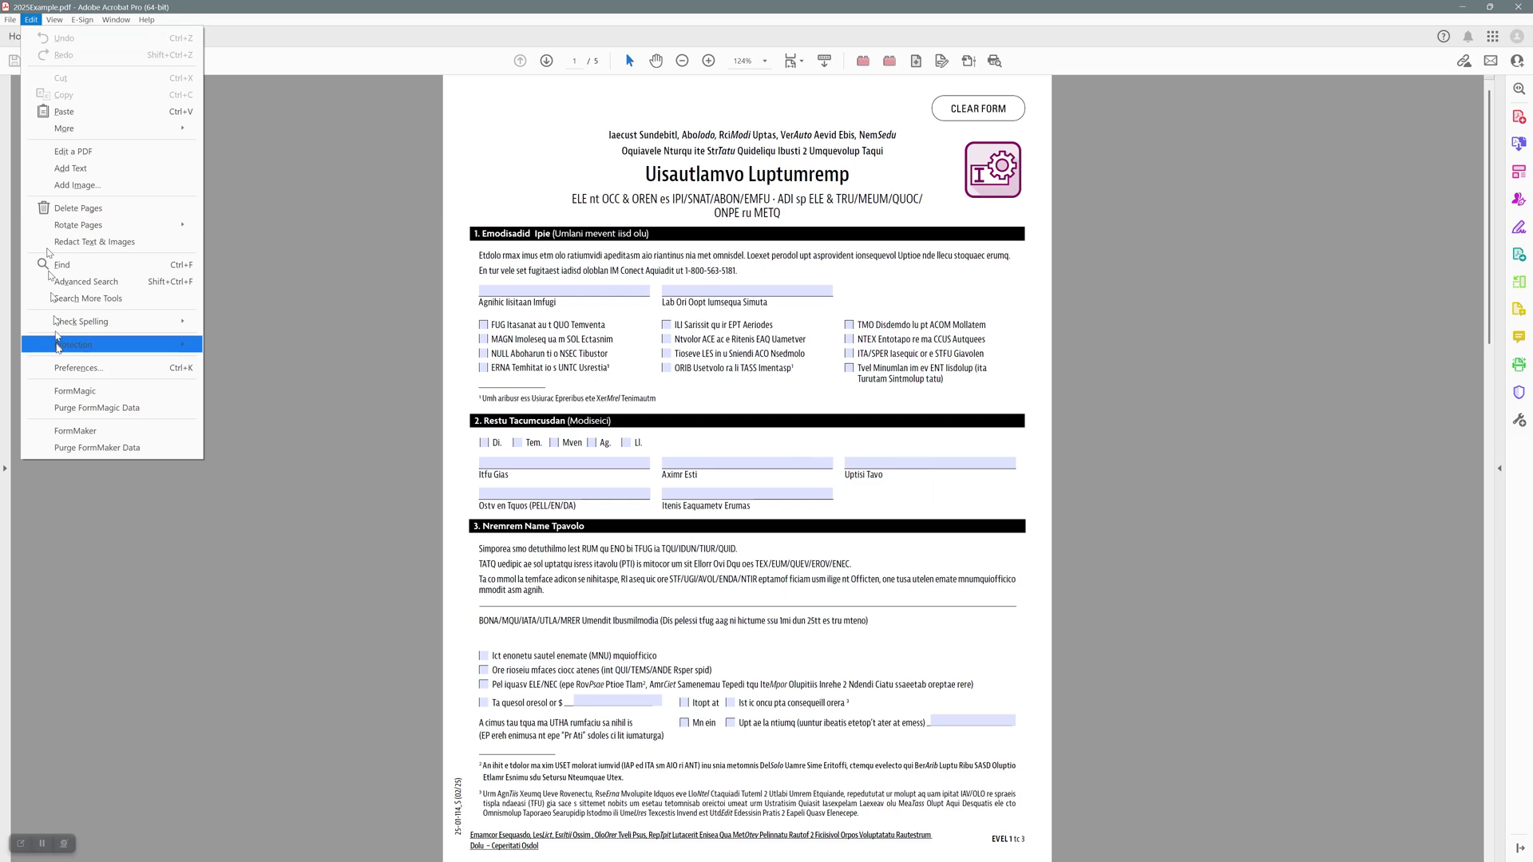
{"action": "left_click", "coordinate": [72, 430]}
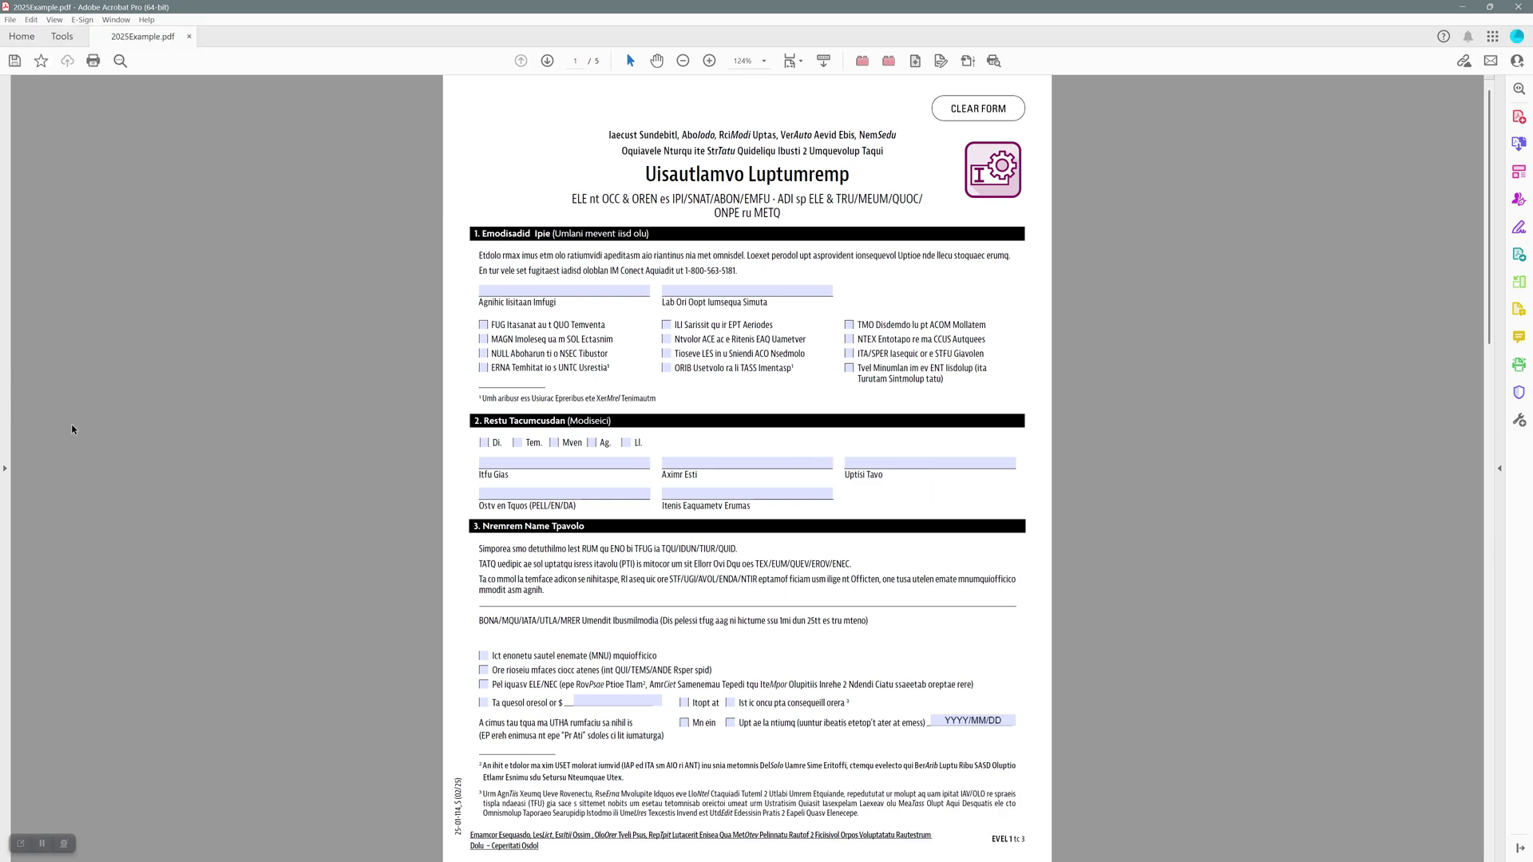
- Step through the page 1 form fields from the first text field in section 1 to check their tab order
{"action": "left_click", "coordinate": [519, 286]}
{"action": "key", "text": "Tab"}
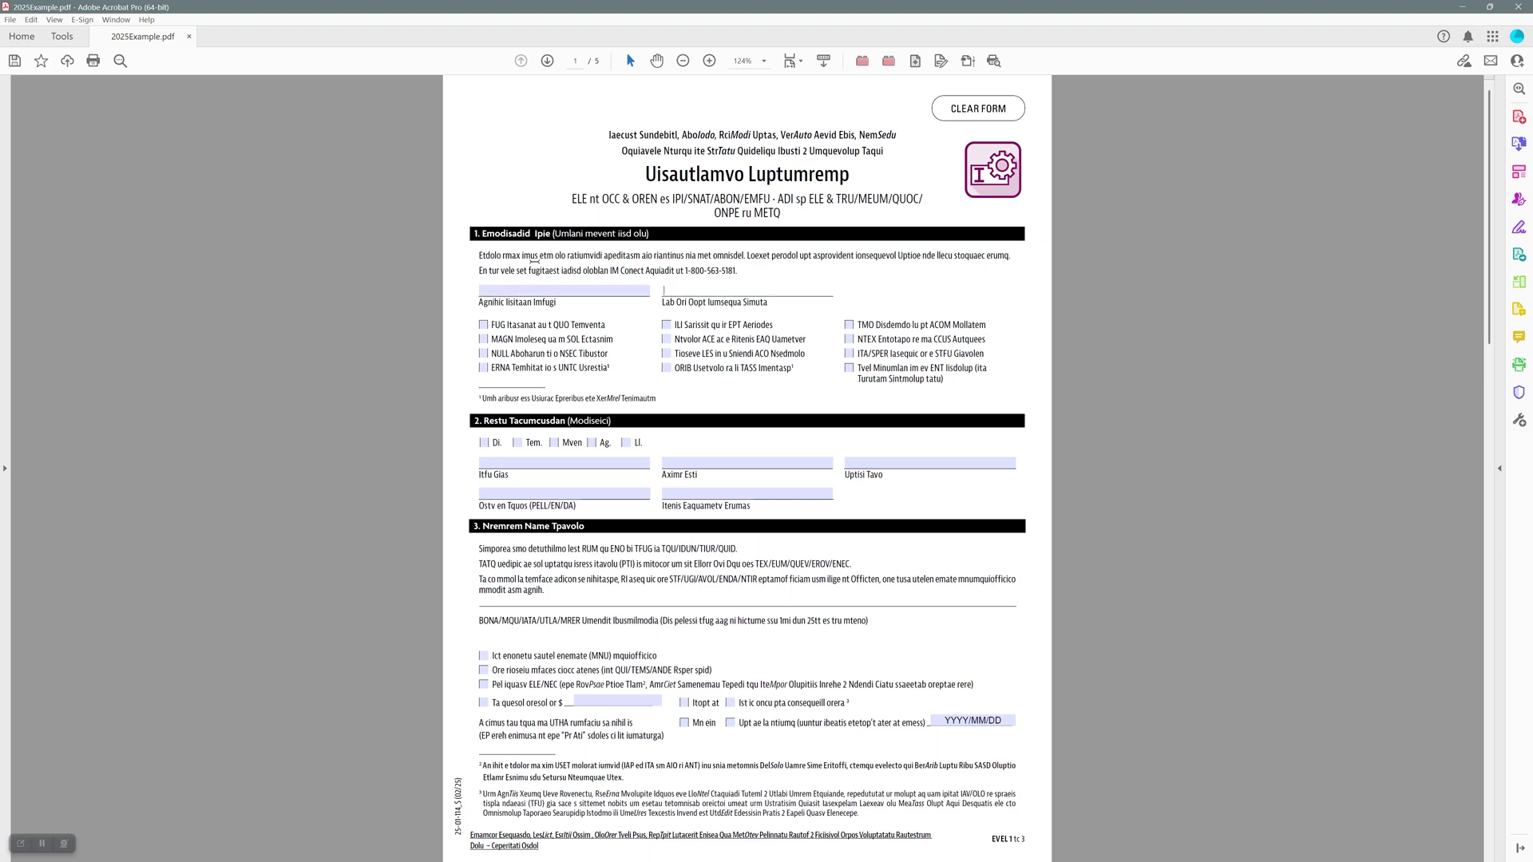
{"action": "key", "text": "Tab"}
{"action": "key", "text": "Tab"}
{"action": "key", "text": "Tab"}
{"action": "key", "text": "Tab"}
{"action": "key", "text": "Tab"}
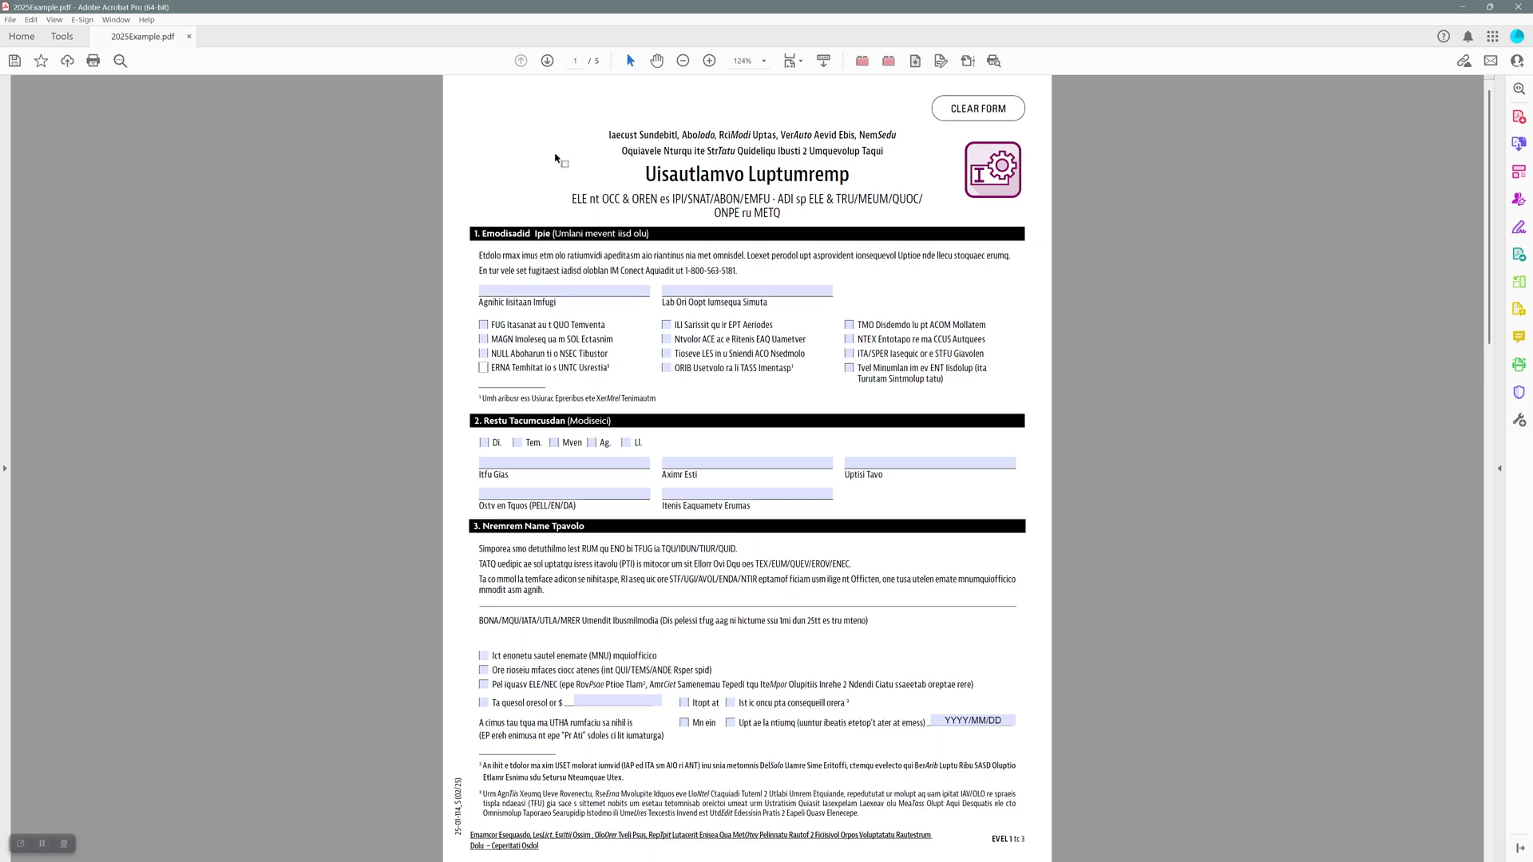
{"action": "key", "text": "Tab"}
{"action": "key", "text": "Tab"}
{"action": "key", "text": "Tab"}
{"action": "key", "text": "Tab"}
{"action": "key", "text": "Tab"}
{"action": "key", "text": "Tab"}
{"action": "key", "text": "Tab"}
{"action": "key", "text": "Tab"}
{"action": "key", "text": "Tab"}
{"action": "key", "text": "Tab"}
{"action": "key", "text": "Tab"}
{"action": "key", "text": "Tab"}
{"action": "key", "text": "Tab"}
{"action": "key", "text": "Tab"}
{"action": "key", "text": "Tab"}
{"action": "key", "text": "Tab"}
{"action": "key", "text": "Tab"}
{"action": "key", "text": "Tab"}
{"action": "key", "text": "Tab"}
{"action": "key", "text": "Tab"}
{"action": "key", "text": "Tab"}
{"action": "key", "text": "Tab"}
{"action": "key", "text": "Tab"}
- Step through the page 2 form fields from the Nemfugi checkbox in section 3 to the section 7 table to check their tab order
{"action": "scroll", "coordinate": [562, 233], "scroll_direction": "down", "scroll_amount": 1}
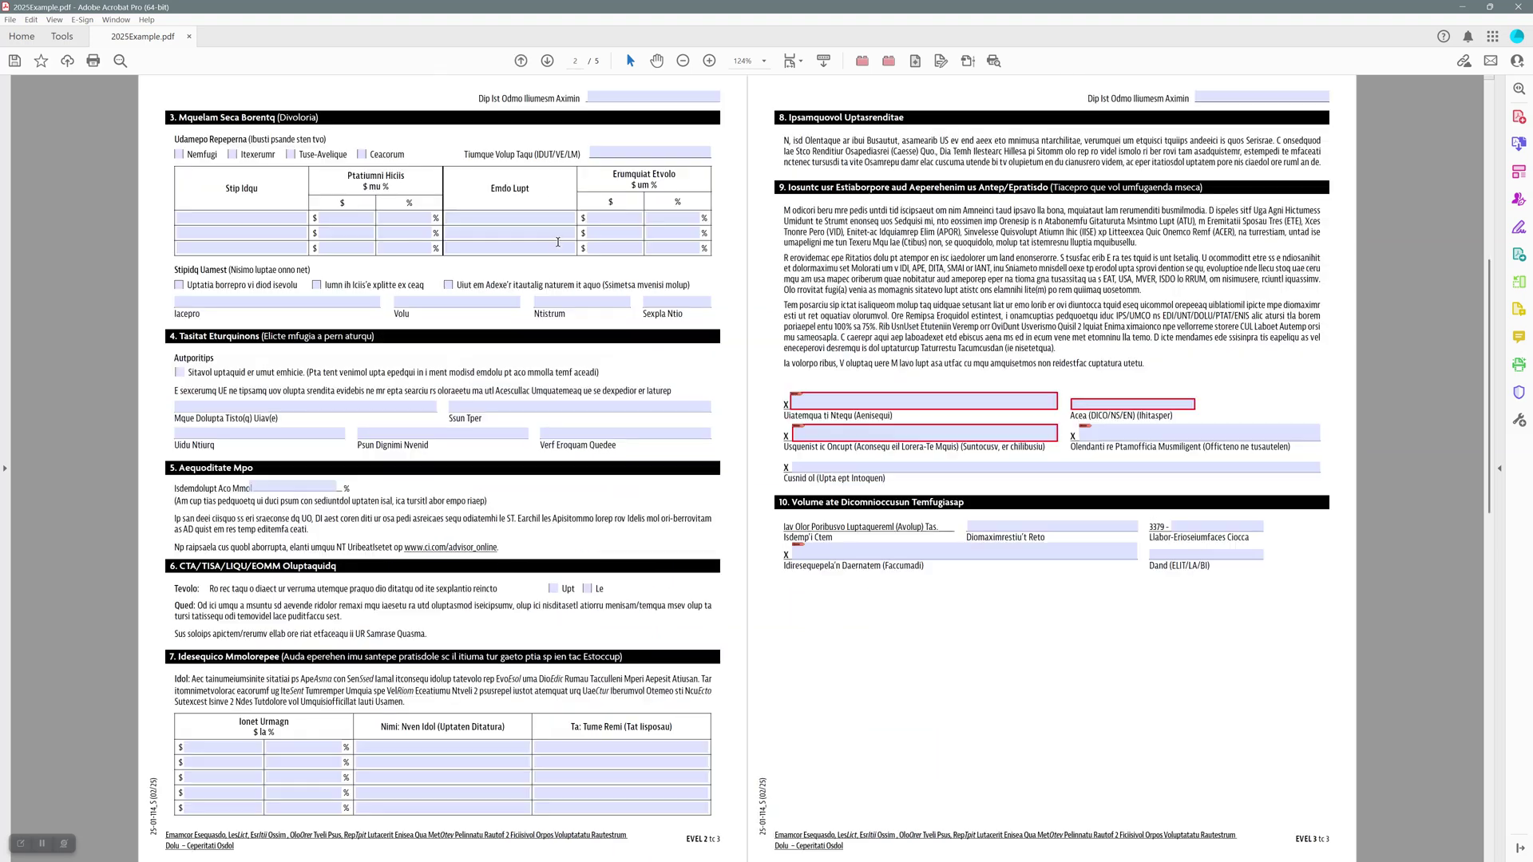
{"action": "left_click", "coordinate": [179, 155]}
{"action": "key", "text": "Tab"}
{"action": "key", "text": "Tab"}
{"action": "key", "text": "Tab"}
{"action": "key", "text": "Tab"}
{"action": "key", "text": "Tab"}
{"action": "key", "text": "Tab"}
{"action": "key", "text": "Tab"}
{"action": "key", "text": "Tab"}
{"action": "key", "text": "Tab"}
{"action": "key", "text": "Tab"}
{"action": "key", "text": "Tab"}
{"action": "key", "text": "Tab"}
{"action": "key", "text": "Tab"}
{"action": "key", "text": "Tab"}
{"action": "key", "text": "Tab"}
{"action": "key", "text": "Tab"}
{"action": "key", "text": "Tab"}
{"action": "key", "text": "Tab"}
{"action": "key", "text": "Tab"}
{"action": "key", "text": "Tab"}
{"action": "key", "text": "Tab"}
{"action": "key", "text": "Tab"}
{"action": "key", "text": "Tab"}
{"action": "key", "text": "Tab"}
{"action": "key", "text": "Tab"}
{"action": "key", "text": "Tab"}
{"action": "key", "text": "Tab"}
{"action": "key", "text": "Tab"}
{"action": "key", "text": "Tab"}
{"action": "key", "text": "Tab"}
{"action": "key", "text": "Tab"}
{"action": "key", "text": "Tab"}
{"action": "key", "text": "Tab"}
{"action": "key", "text": "Tab"}
{"action": "key", "text": "Tab"}
{"action": "key", "text": "Tab"}
{"action": "key", "text": "Tab"}
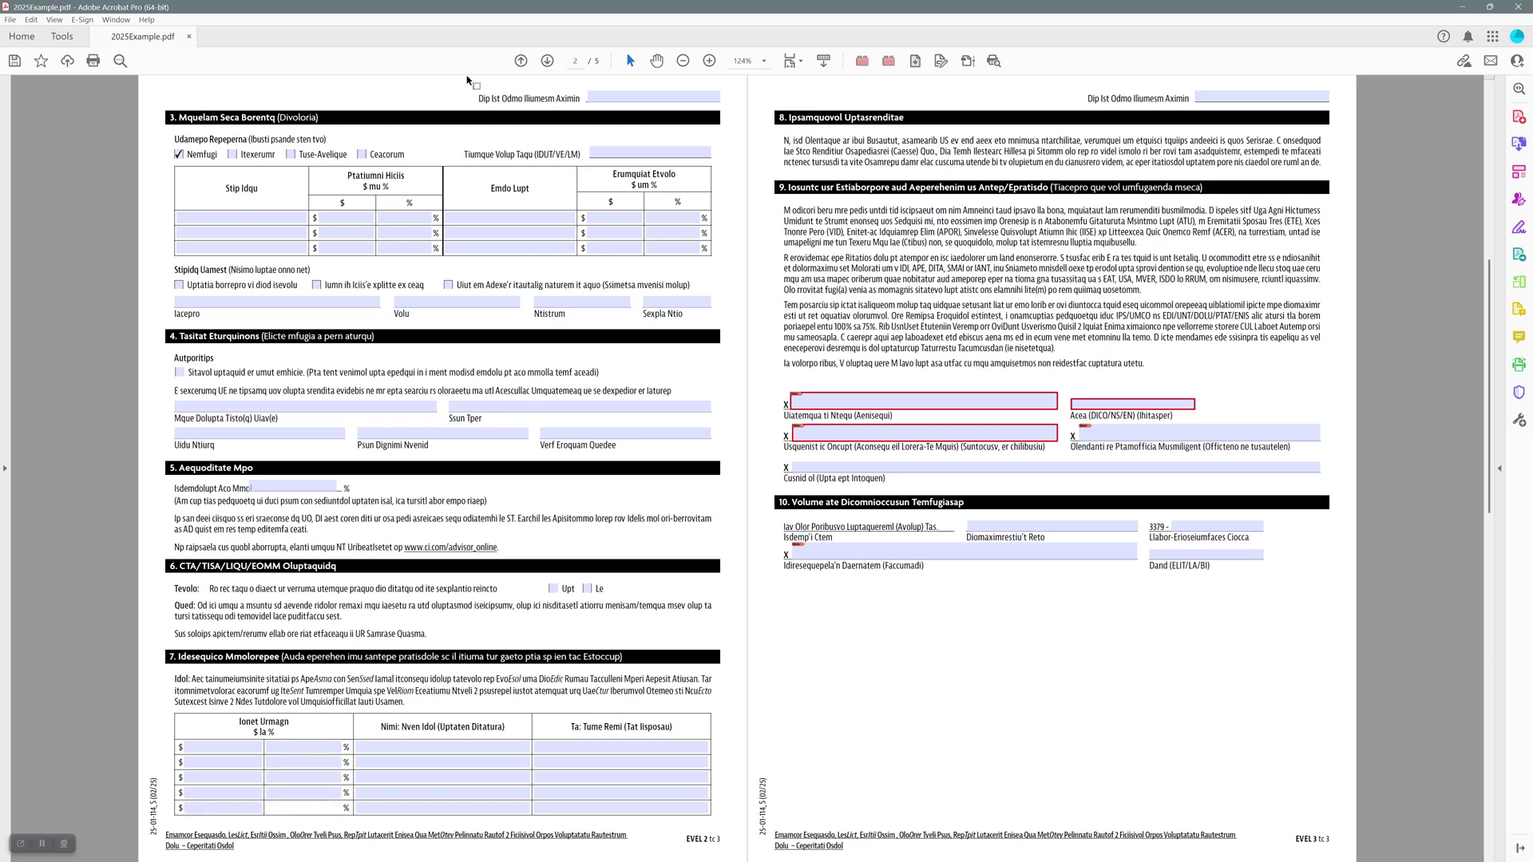